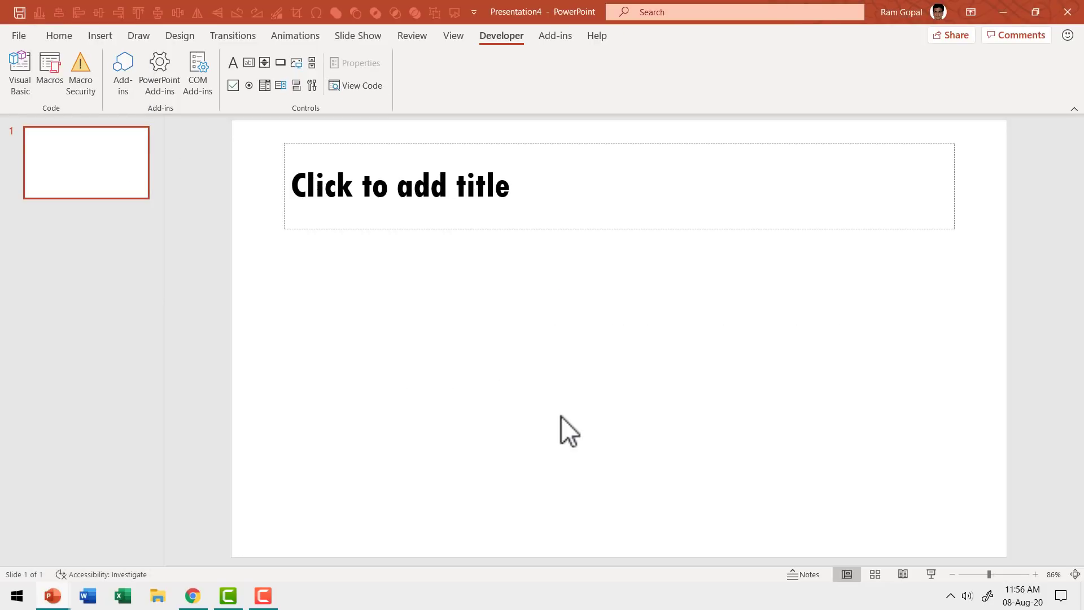
# Title the first slide Dashboard and add a text box reading 1 below it.
pyautogui.click(412, 189)
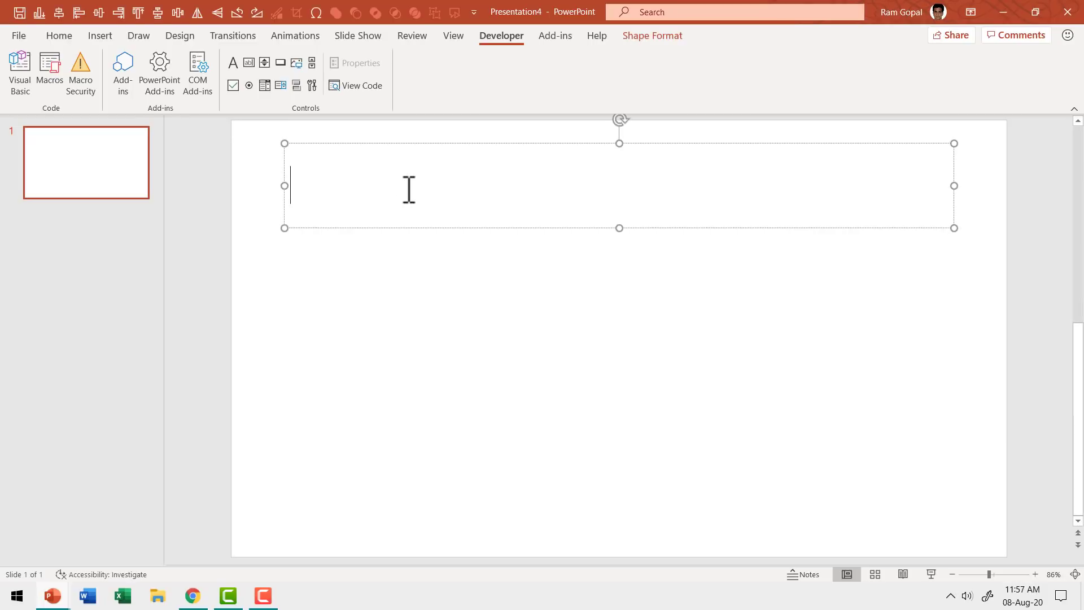
pyautogui.write('Dashboard')
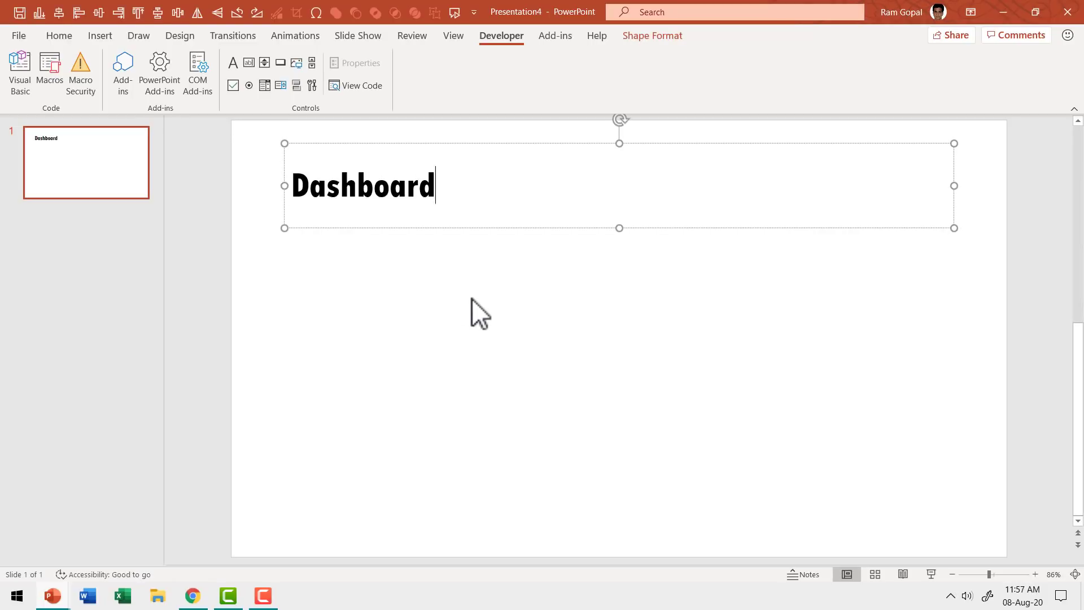
pyautogui.click(59, 35)
pyautogui.click(662, 58)
pyautogui.click(429, 346)
pyautogui.write('1')
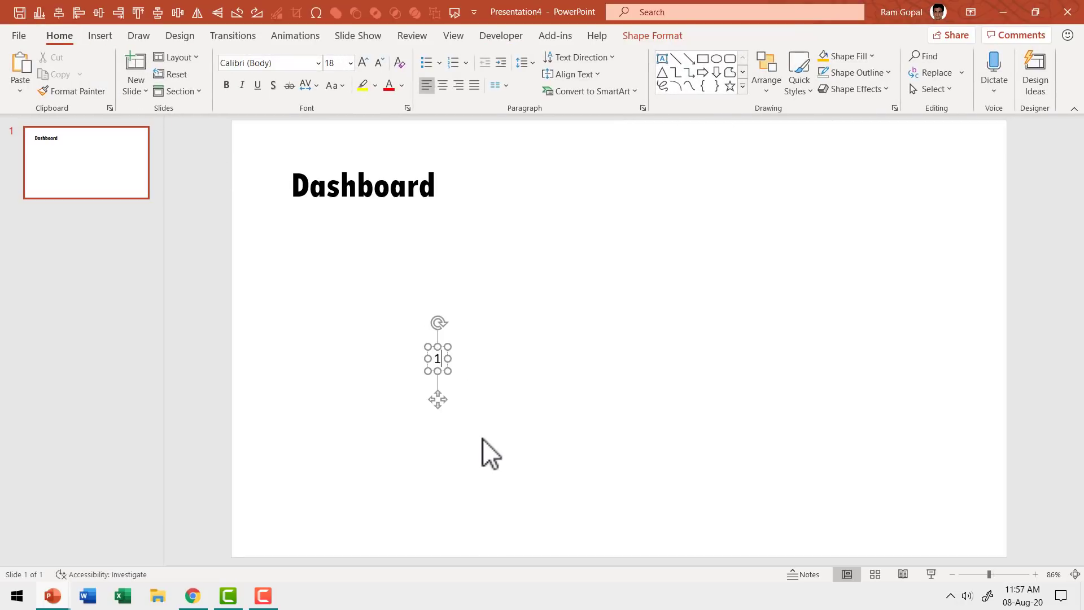
# Enlarge the number 1 to font size 115 with Increase Font Size.
pyautogui.click(448, 346)
pyautogui.click(363, 62)
pyautogui.click(363, 62)
pyautogui.click(362, 62)
pyautogui.click(362, 62)
pyautogui.click(363, 62)
pyautogui.click(363, 62)
pyautogui.click(363, 62)
pyautogui.click(363, 62)
pyautogui.click(363, 62)
pyautogui.click(363, 62)
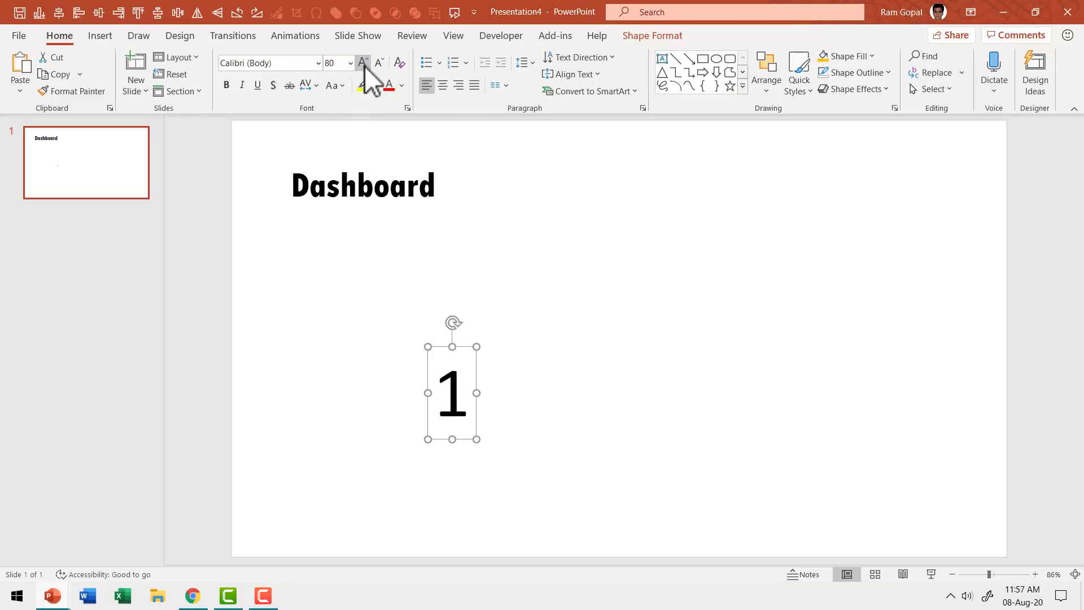
pyautogui.click(363, 63)
pyautogui.click(363, 62)
# Ctrl-drag copies of the 1 box across the slide and change them to 2 and 3.
pyautogui.moveTo(488, 378); pyautogui.dragTo(811, 308)
pyautogui.doubleClick(614, 322)
pyautogui.write('2')
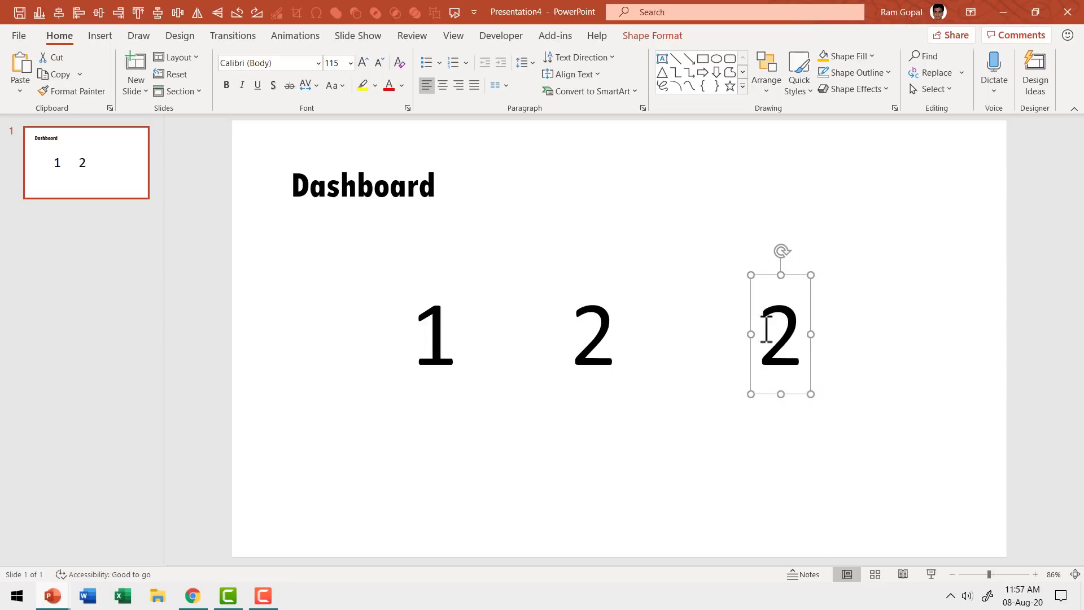
pyautogui.doubleClick(797, 331)
pyautogui.write('3')
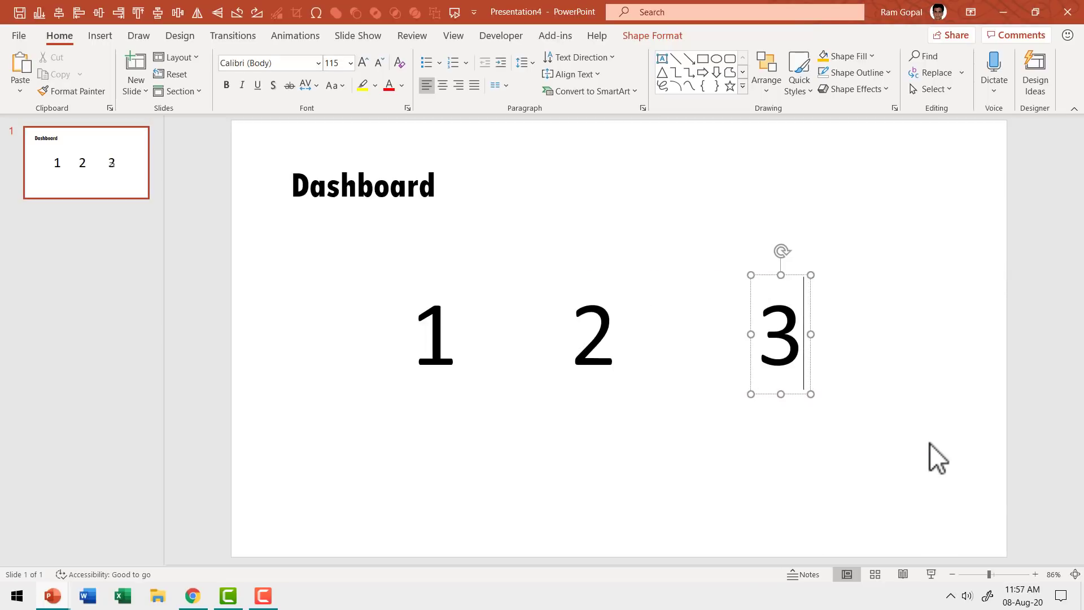
pyautogui.click(893, 489)
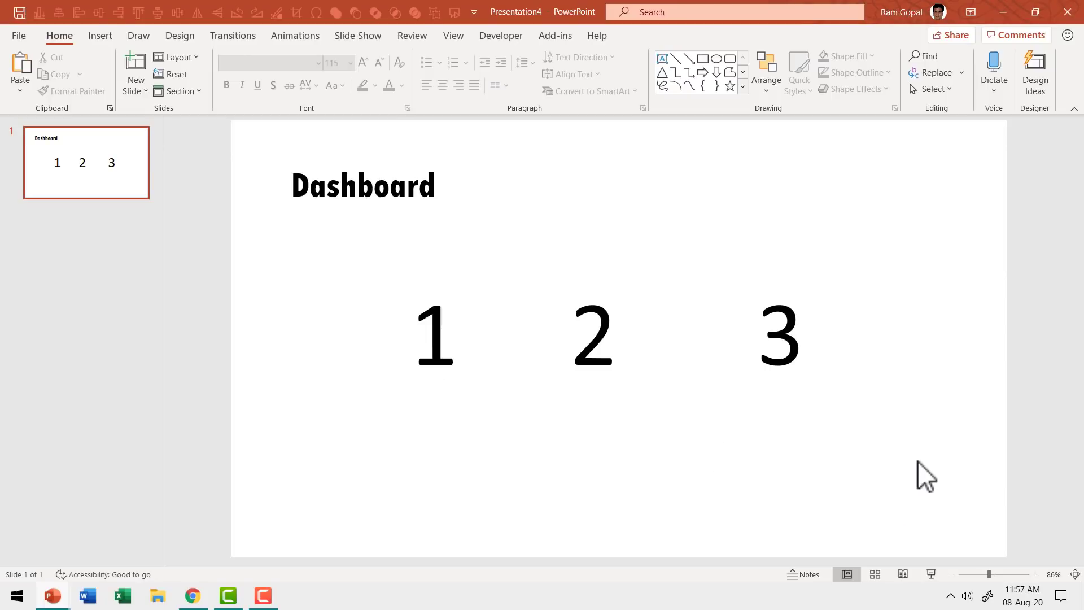
# Add a new slide after Dashboard titled Question 1.
pyautogui.click(99, 233)
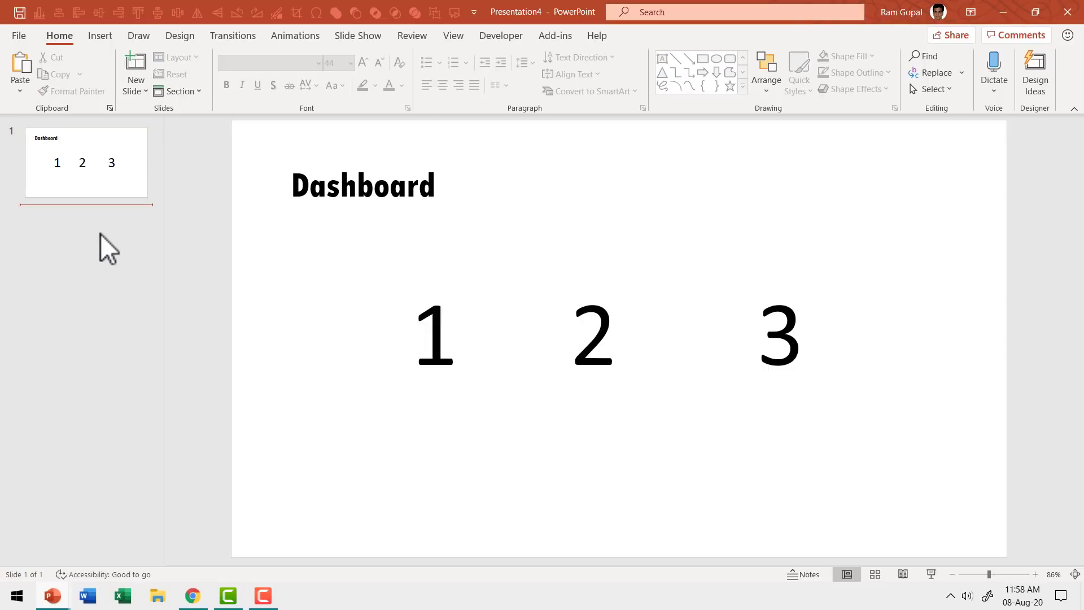
pyautogui.press('Return')
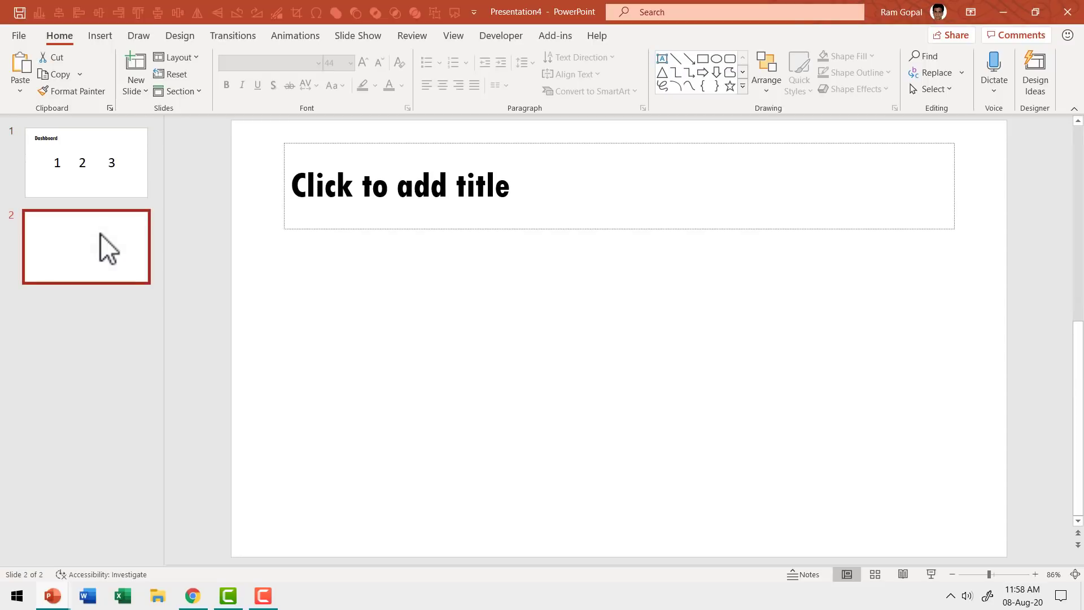
pyautogui.click(381, 182)
pyautogui.write('Question 1')
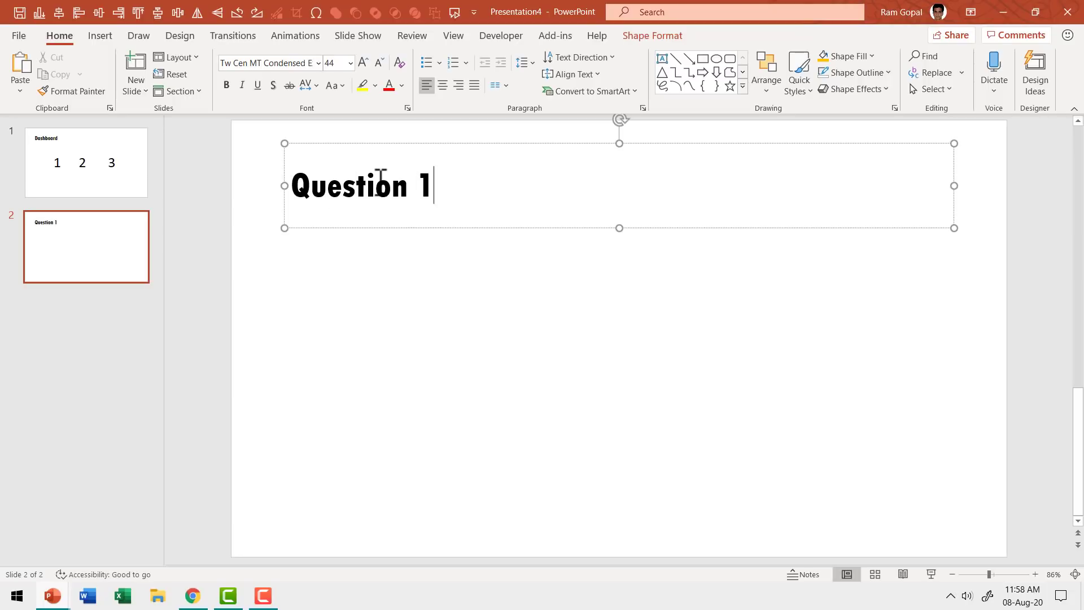
# Duplicate it into Question 2 and Question 3 slides, then add a fifth slide at the end.
pyautogui.rightClick(110, 248)
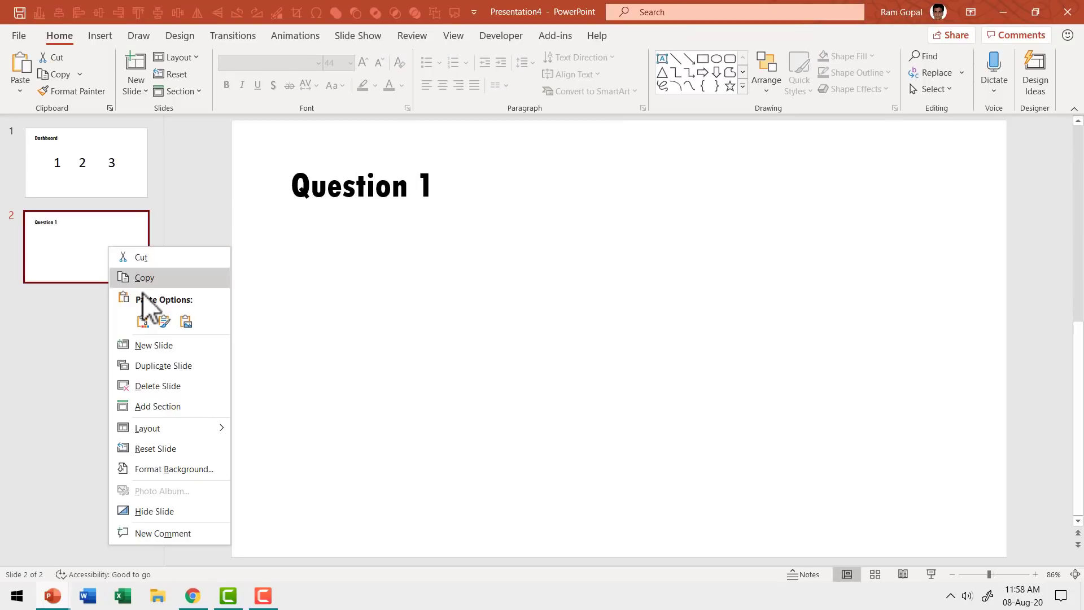
pyautogui.click(168, 367)
pyautogui.doubleClick(442, 182)
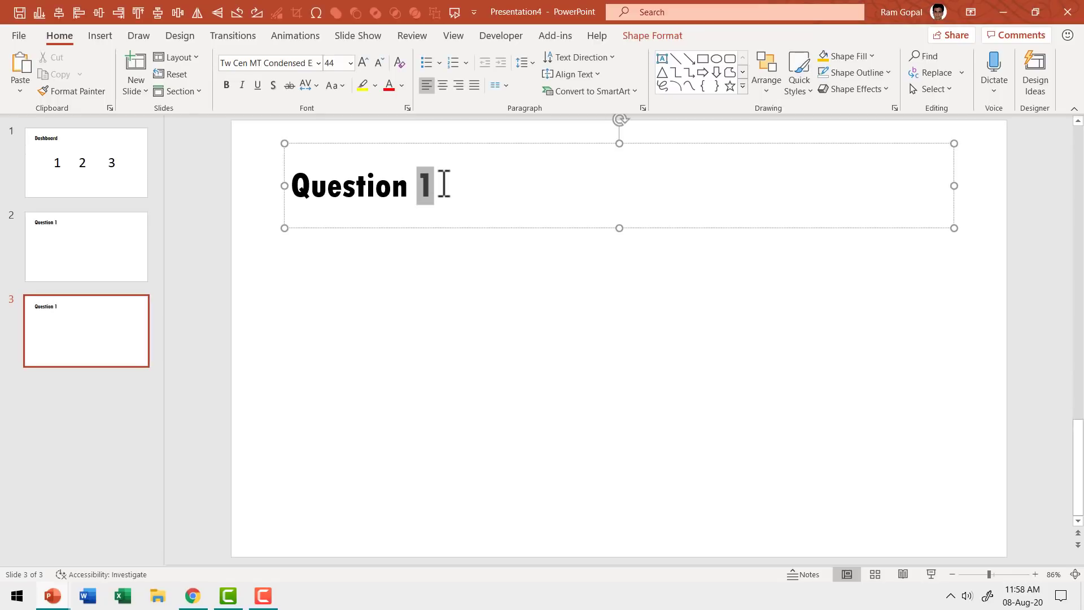
pyautogui.write('2')
pyautogui.rightClick(118, 311)
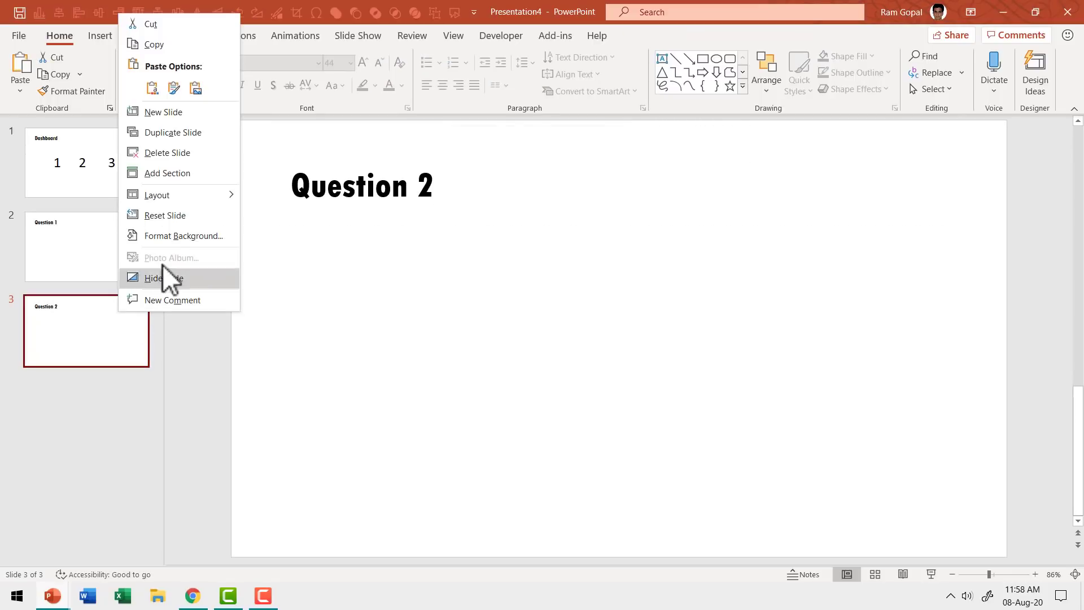
pyautogui.click(171, 132)
pyautogui.doubleClick(424, 185)
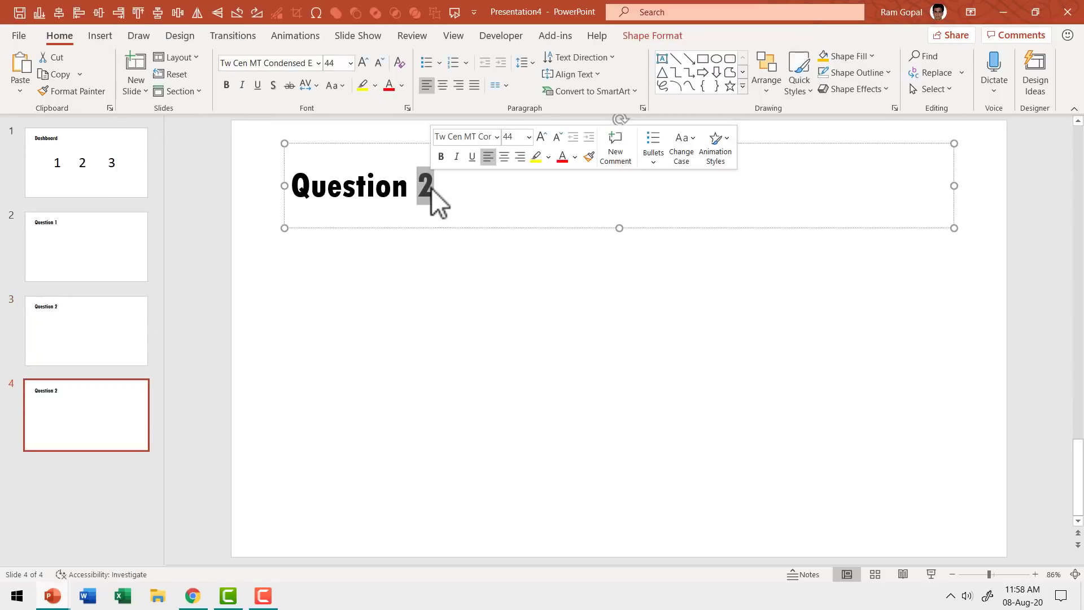
pyautogui.write('3')
pyautogui.click(453, 376)
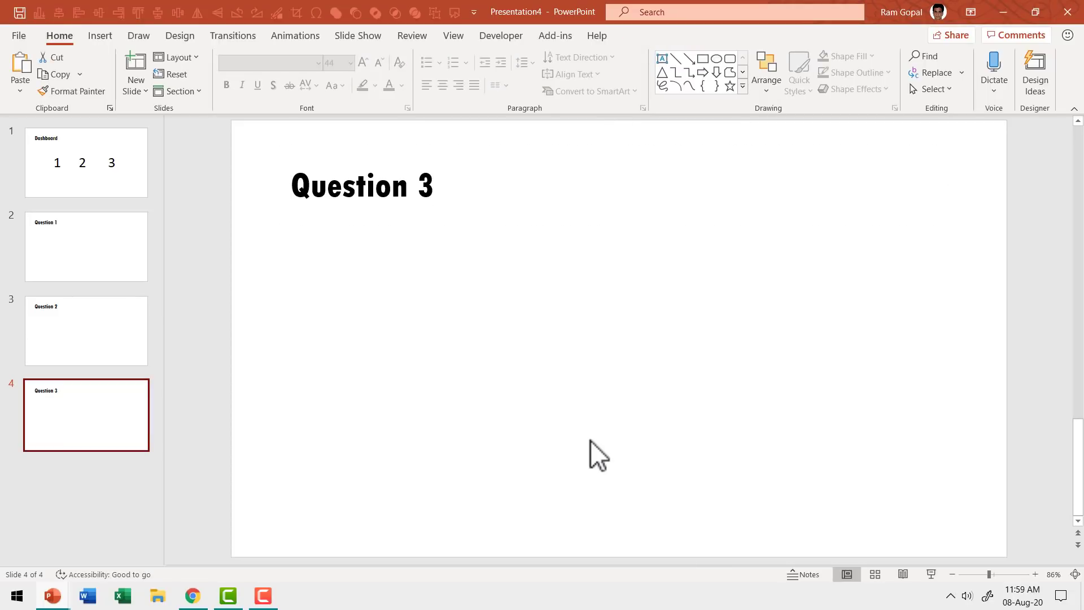
pyautogui.click(79, 465)
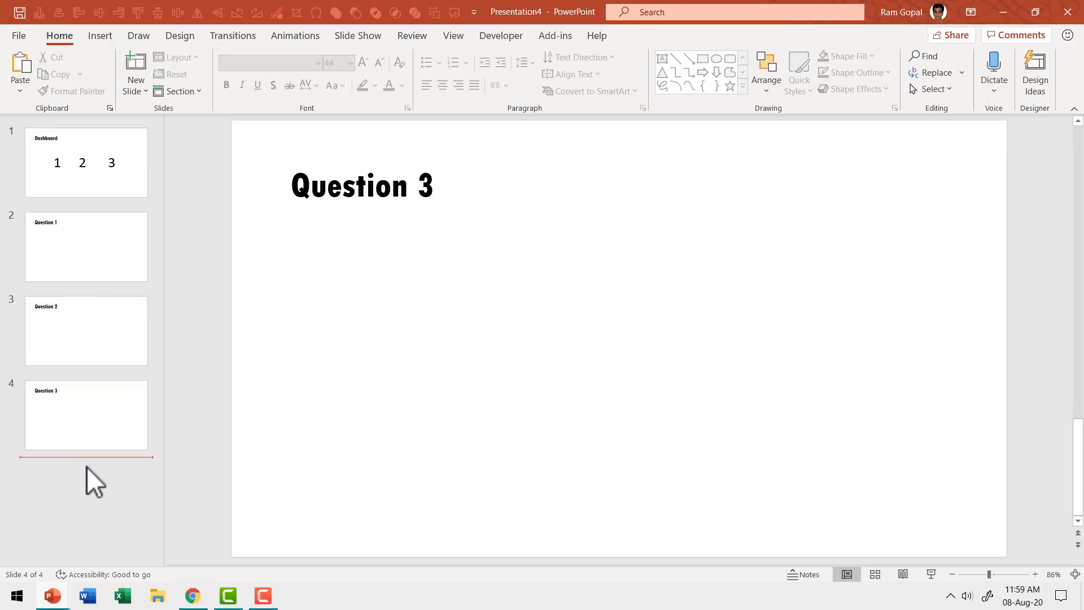
pyautogui.press('Return')
# Title slide 5 Scoreboard and add a text box reading Team 1 below it.
pyautogui.click(381, 195)
pyautogui.write('Scoreboard')
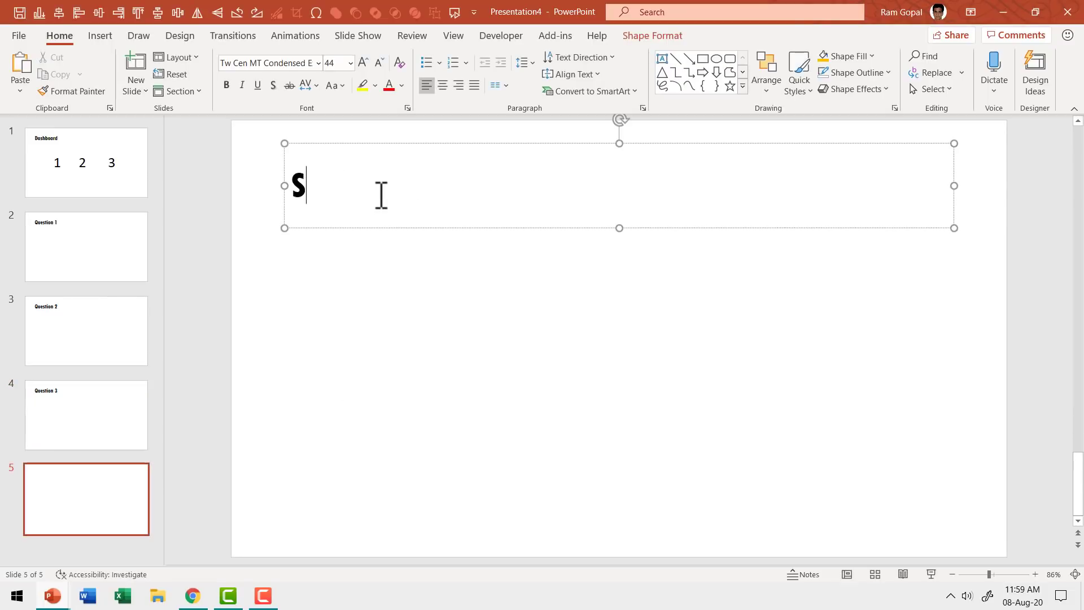
pyautogui.click(511, 381)
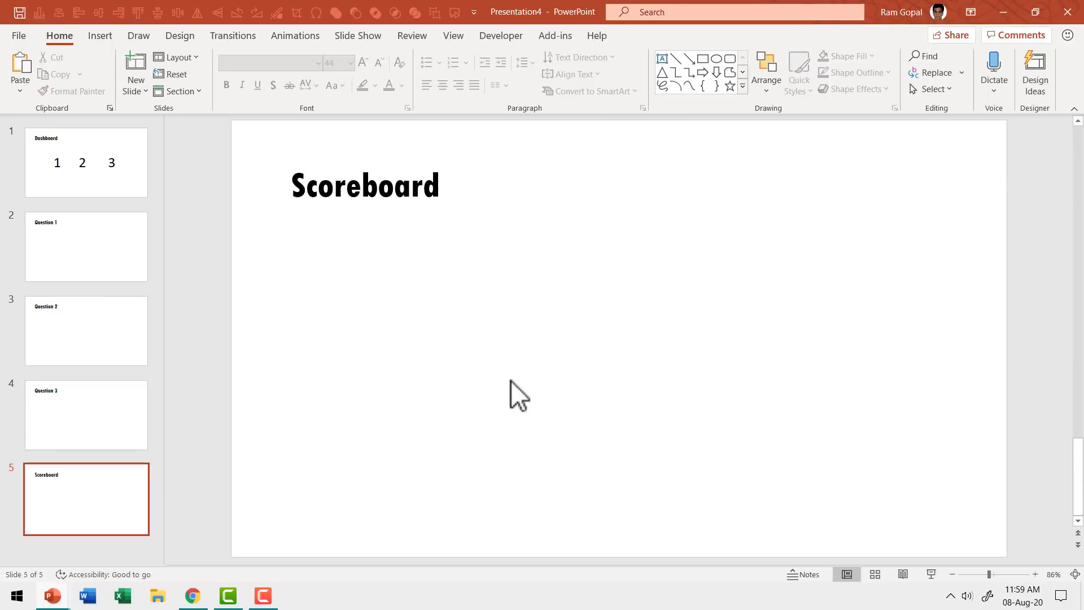
pyautogui.click(662, 58)
pyautogui.click(341, 314)
pyautogui.write('Team 1')
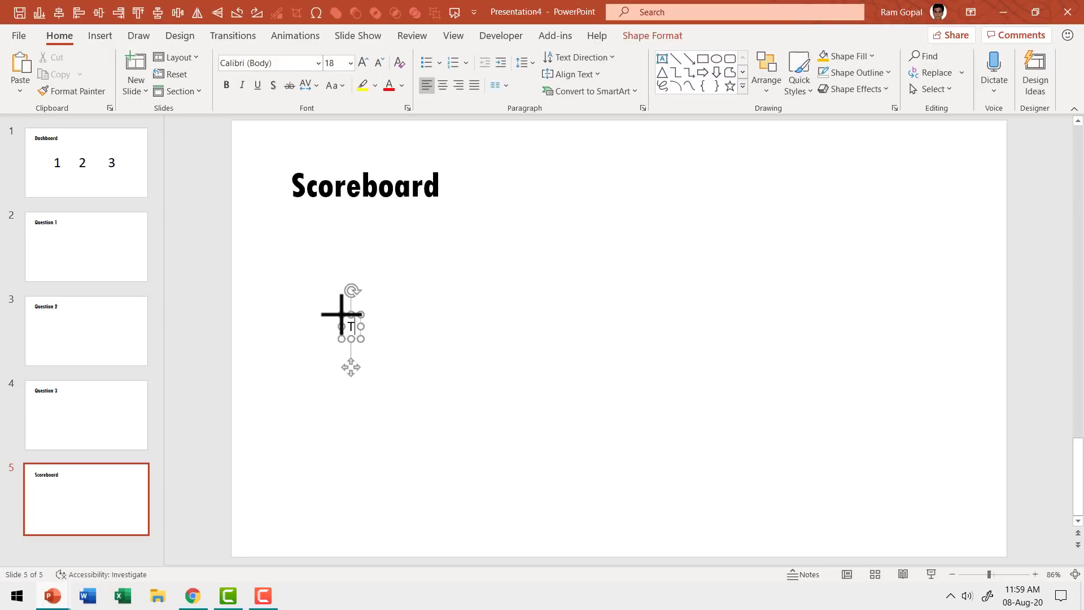
# Enlarge Team 1 to size 44 and make copies relabelled Team 2 and Team 3.
pyautogui.click(368, 315)
pyautogui.click(363, 62)
pyautogui.click(363, 62)
pyautogui.click(363, 63)
pyautogui.click(363, 62)
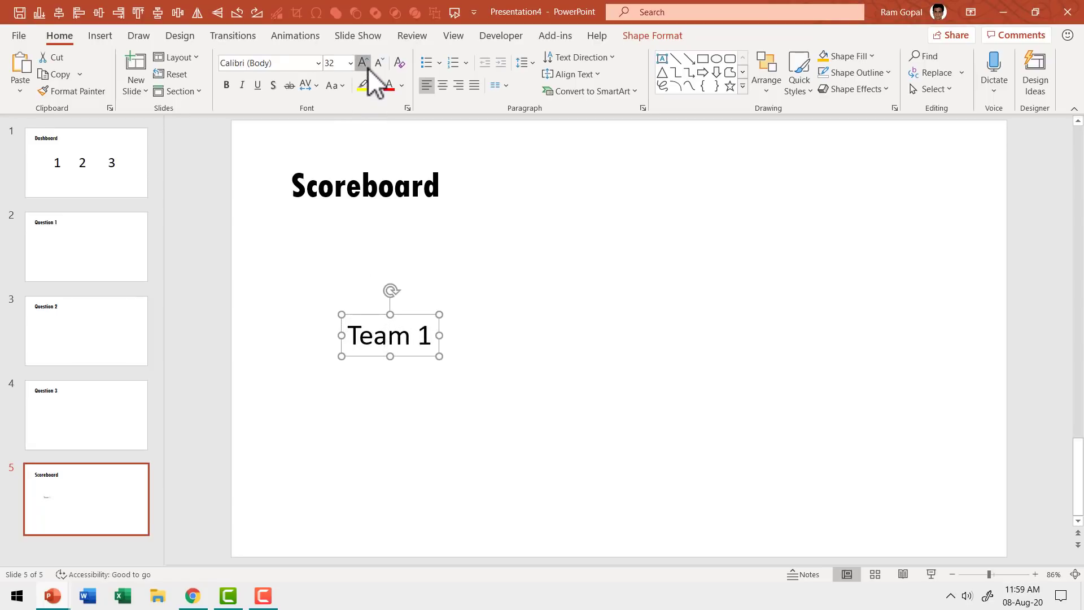
pyautogui.click(363, 62)
pyautogui.click(363, 62)
pyautogui.click(363, 62)
pyautogui.moveTo(412, 314); pyautogui.dragTo(771, 345)
pyautogui.doubleClick(425, 430)
pyautogui.write('2')
pyautogui.doubleClick(783, 368)
pyautogui.write('3')
pyautogui.click(818, 500)
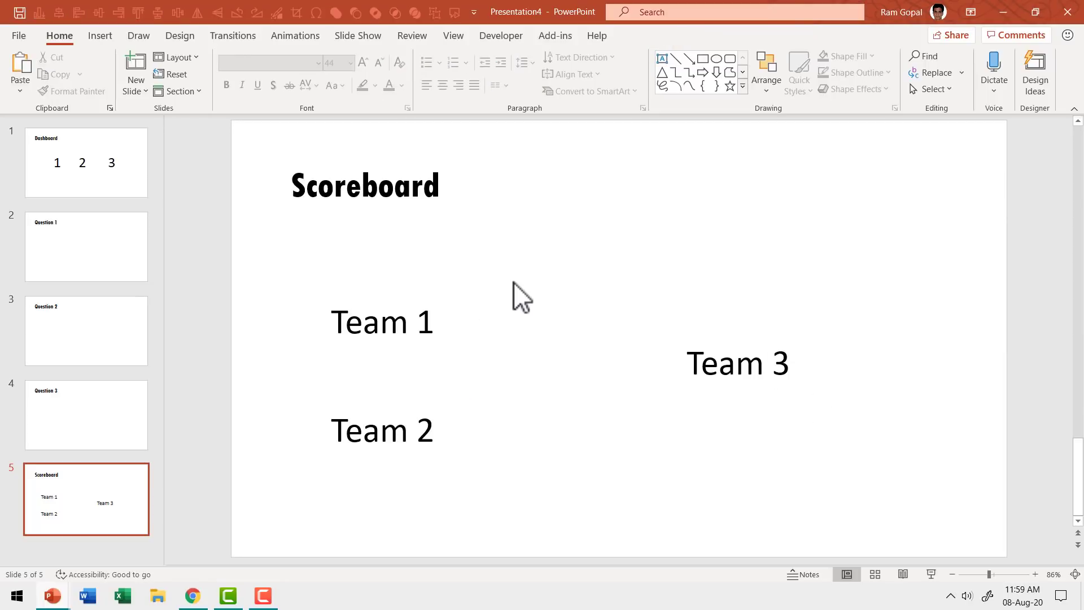
# Draw an ActiveX Text Box from the Developer controls just right of Team 1.
pyautogui.click(515, 38)
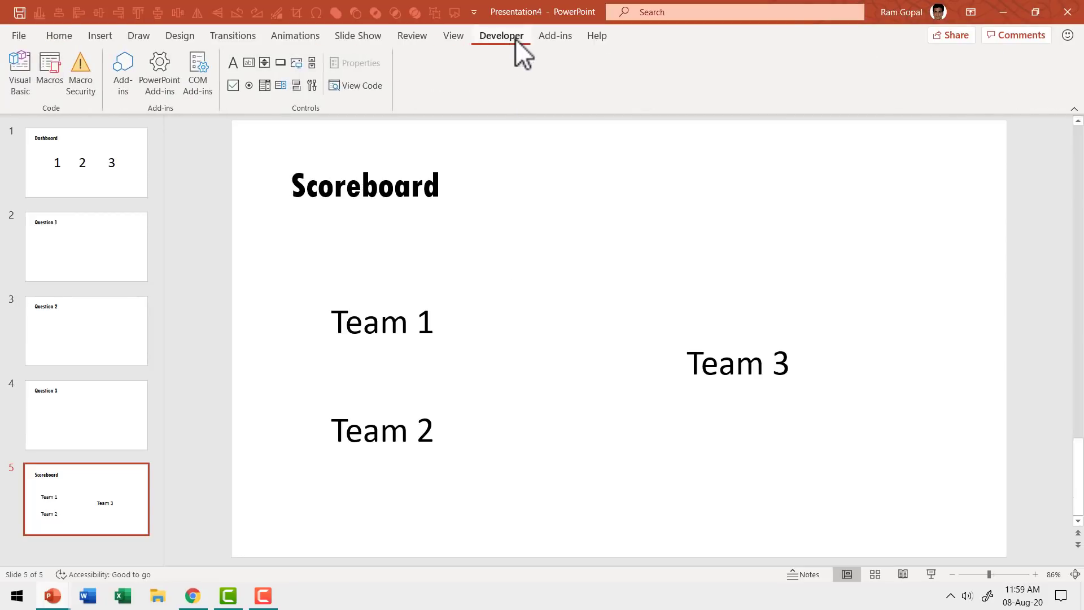
pyautogui.click(250, 65)
pyautogui.moveTo(455, 297); pyautogui.dragTo(536, 346)
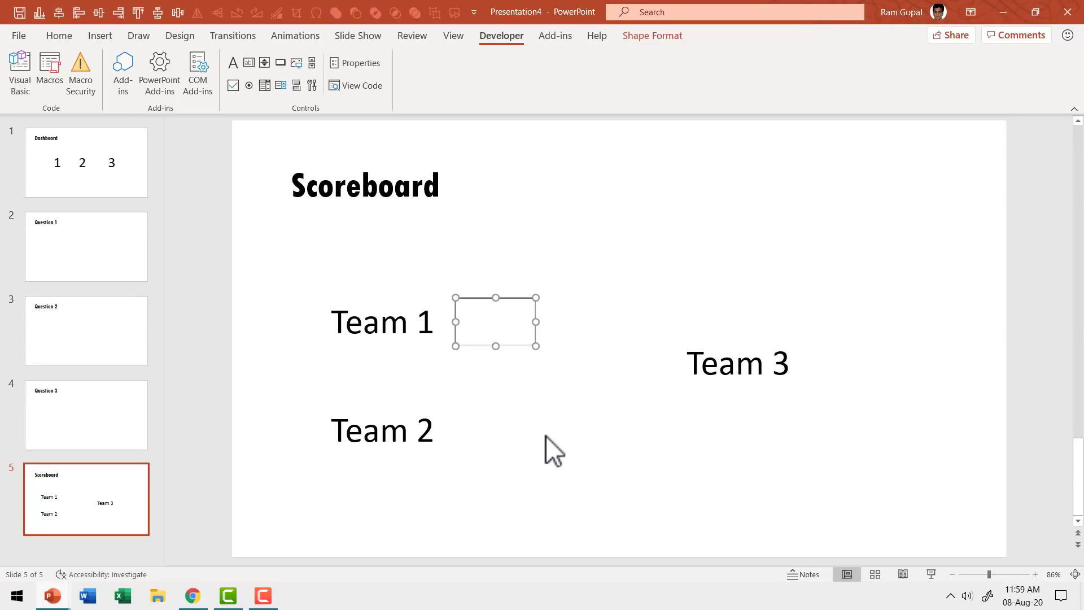
# Set the text box's font size to 36 in Properties and return to the presentation.
pyautogui.click(361, 63)
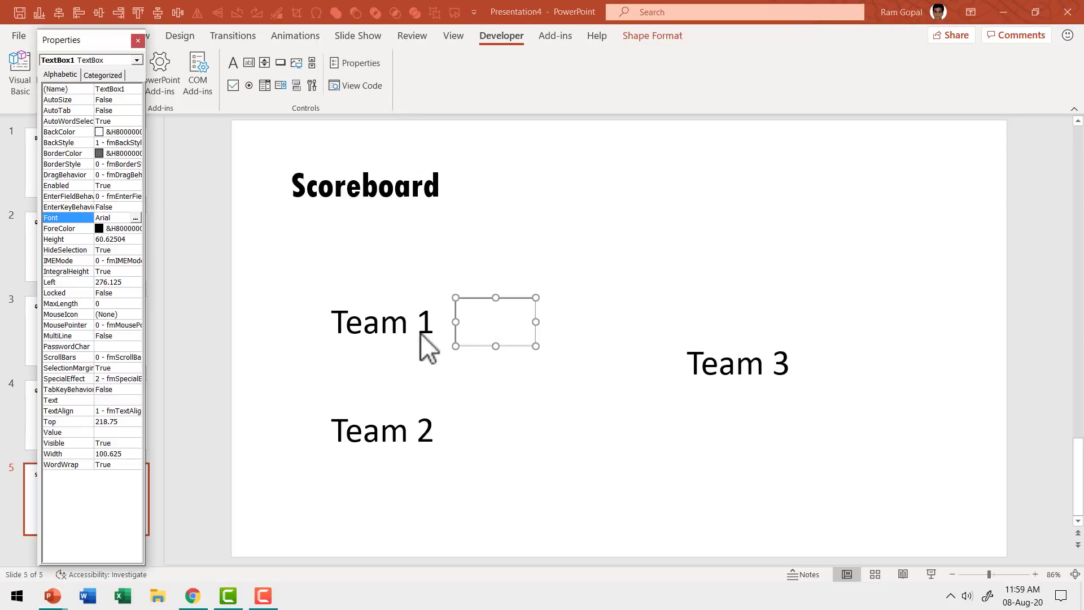
pyautogui.click(135, 217)
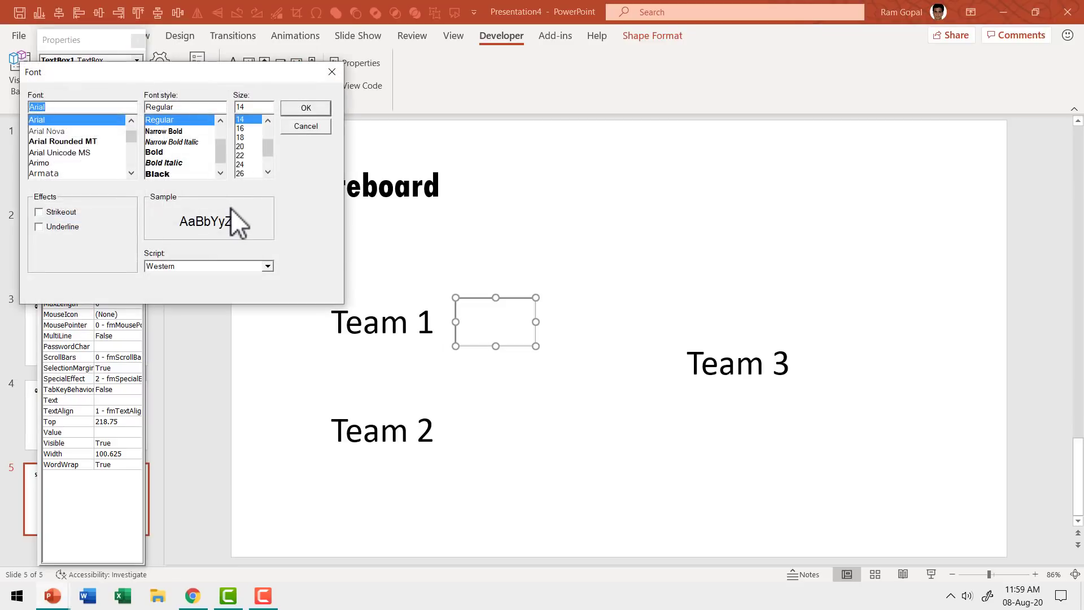
pyautogui.click(267, 172)
pyautogui.click(267, 173)
pyautogui.click(268, 172)
pyautogui.click(268, 172)
pyautogui.click(242, 155)
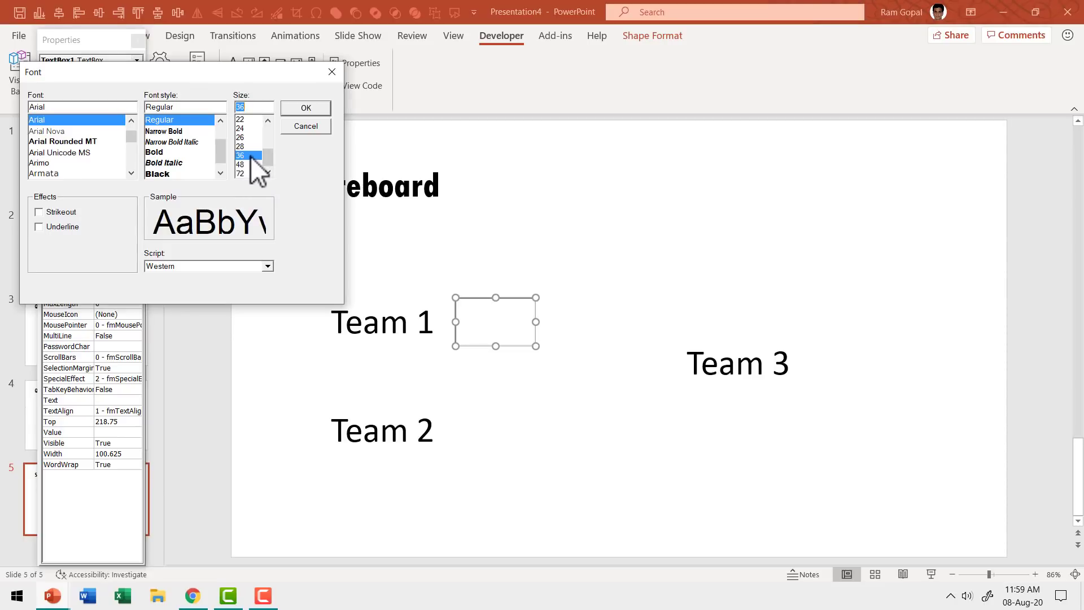
pyautogui.click(305, 107)
pyautogui.hotkey('alt', 'Tab')
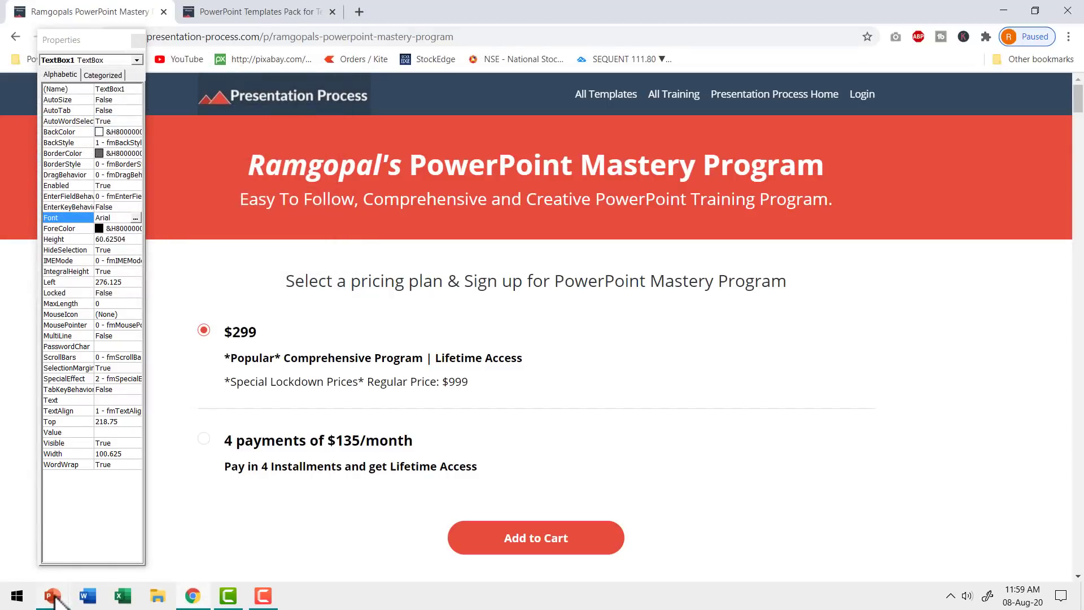
pyautogui.moveTo(55, 600)
pyautogui.click(202, 541)
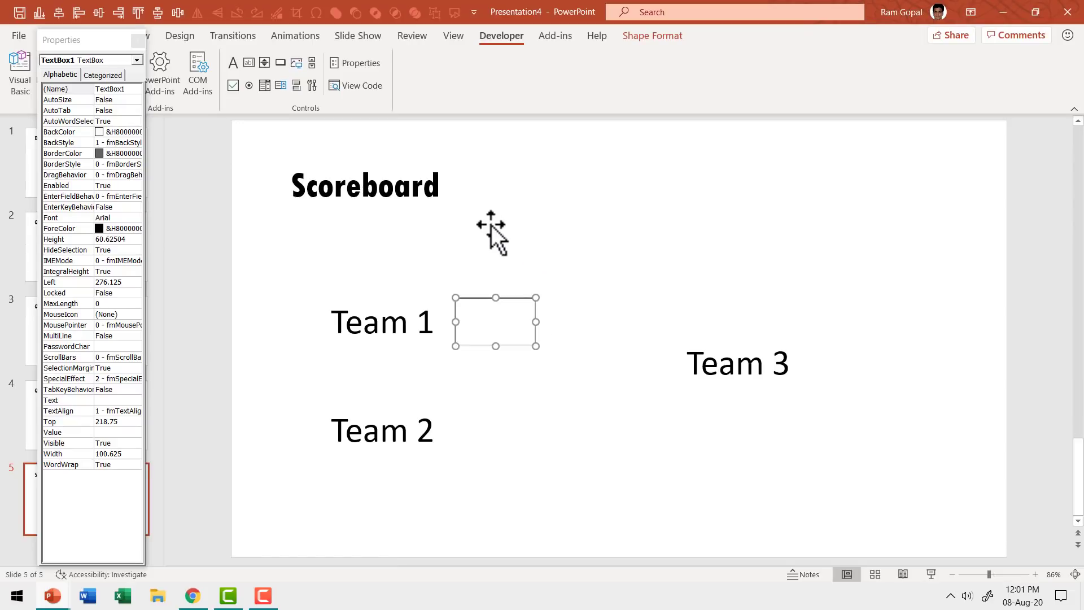
pyautogui.moveTo(57, 599)
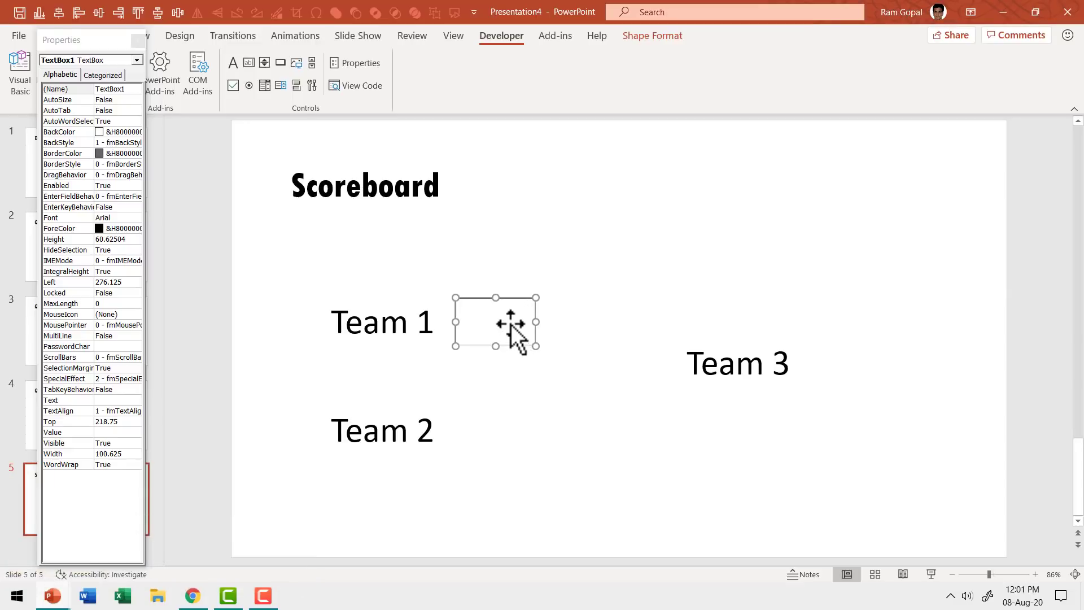
# Run the slide show from Scoreboard, test-type 45 in Team 1's box, clear it and exit.
pyautogui.click(931, 574)
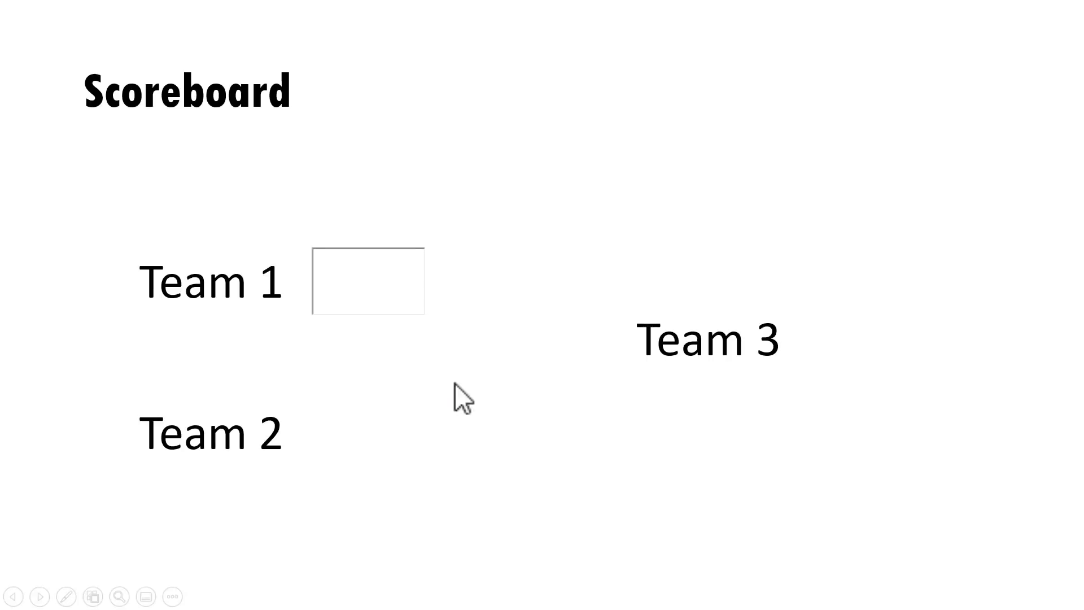
pyautogui.write('45')
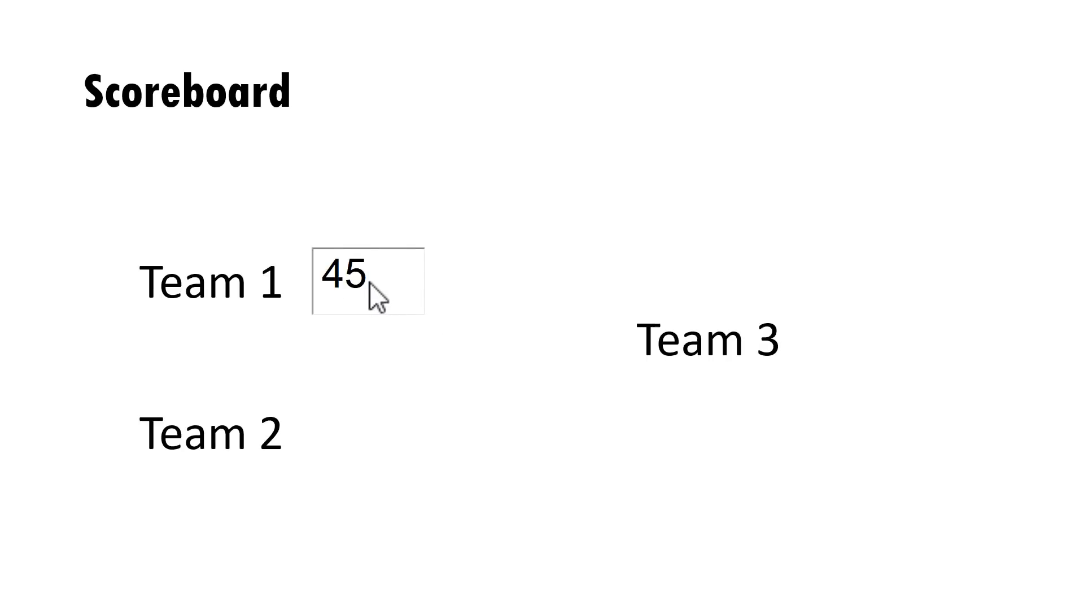
pyautogui.press('BackSpace')
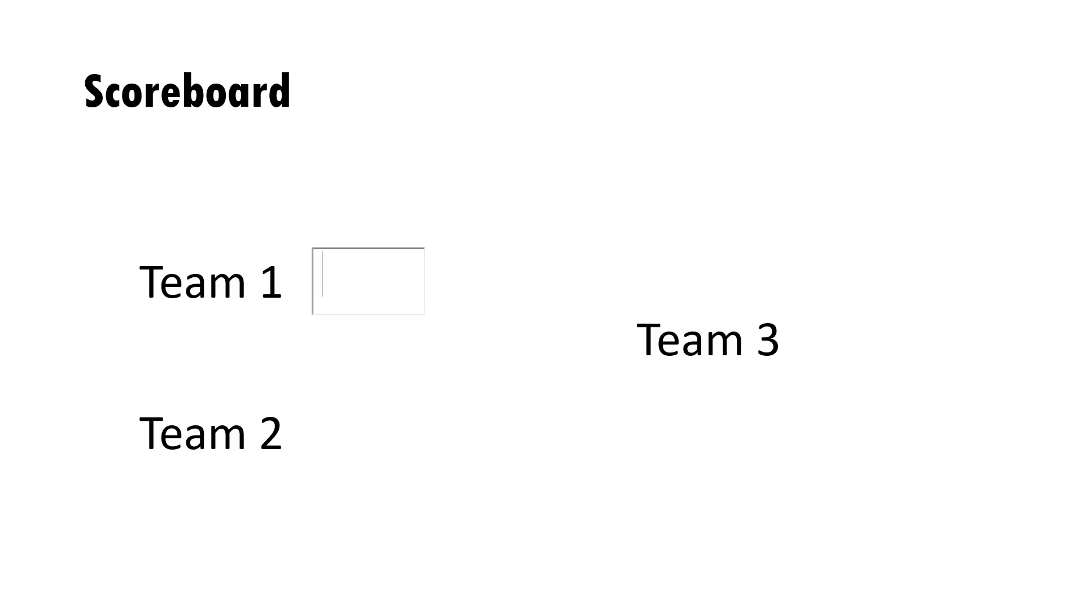
pyautogui.press('Escape')
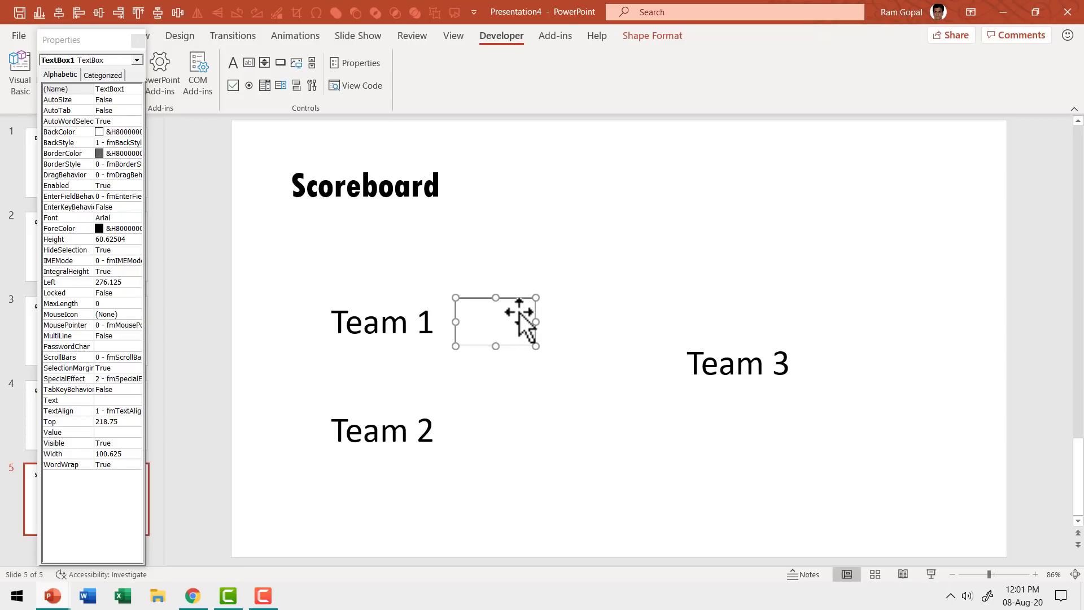
# Copy Team 1's score box beside Team 2 and Team 3, close Properties, and go to Dashboard.
pyautogui.moveTo(519, 315); pyautogui.dragTo(860, 348)
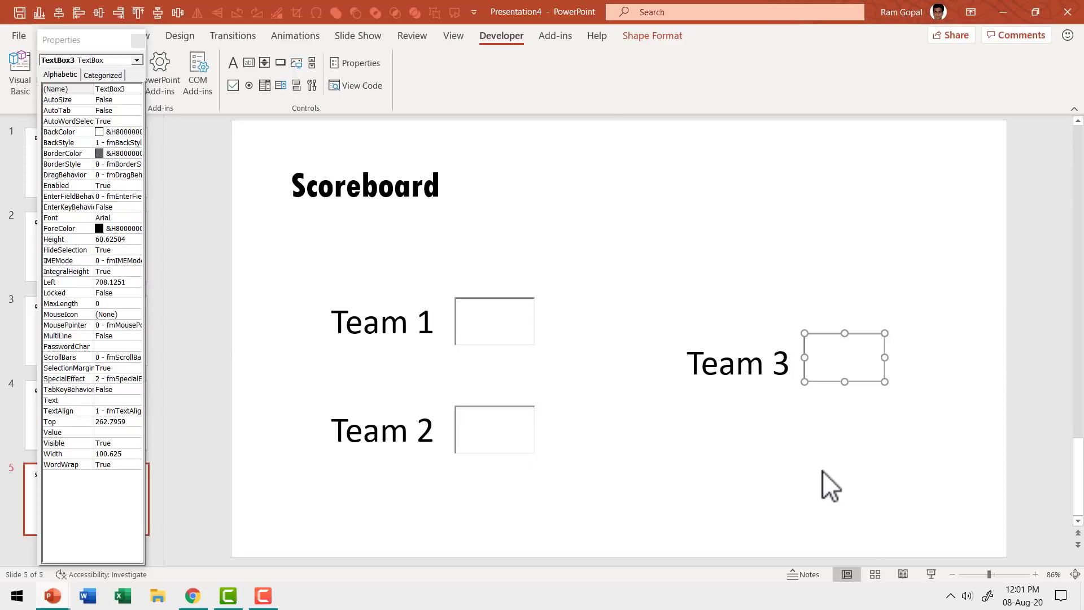
pyautogui.click(822, 468)
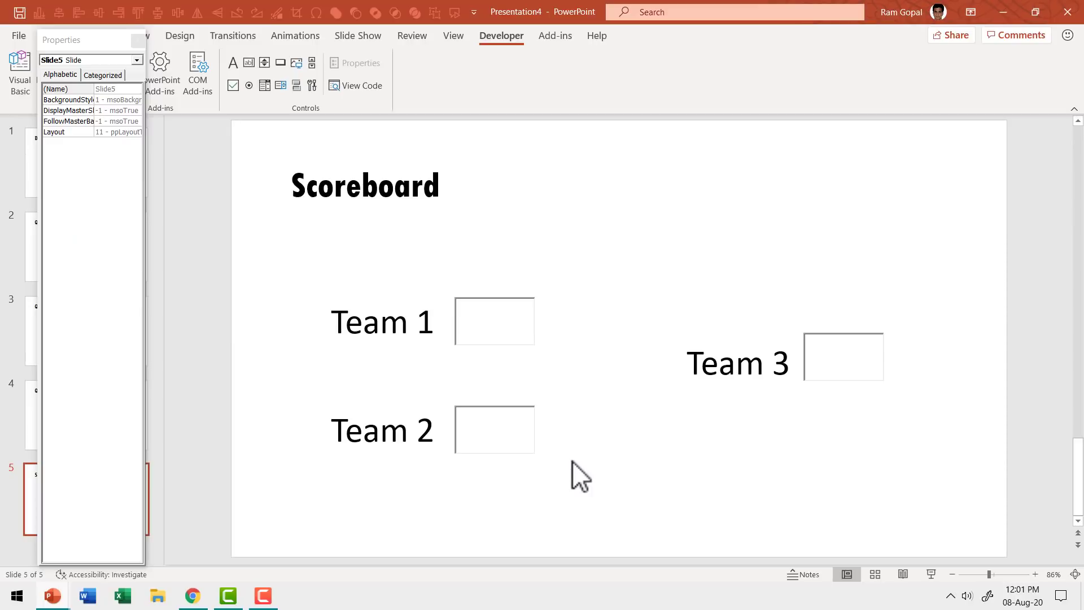
pyautogui.click(138, 41)
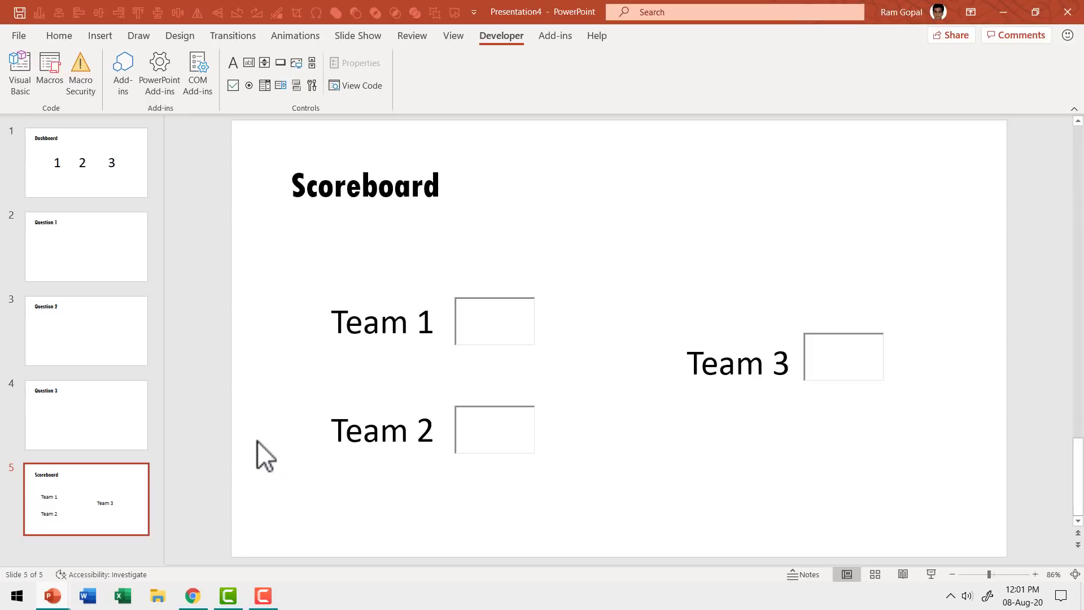
pyautogui.click(106, 153)
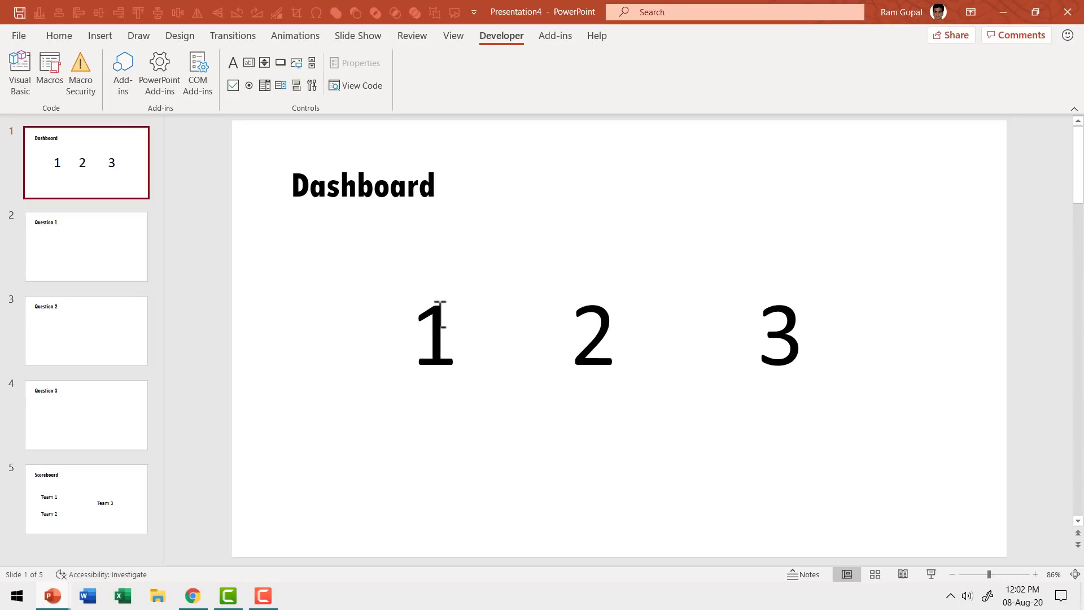
# Give number 1 an action hyperlinking to the Question 1 slide with the Click sound.
pyautogui.click(464, 304)
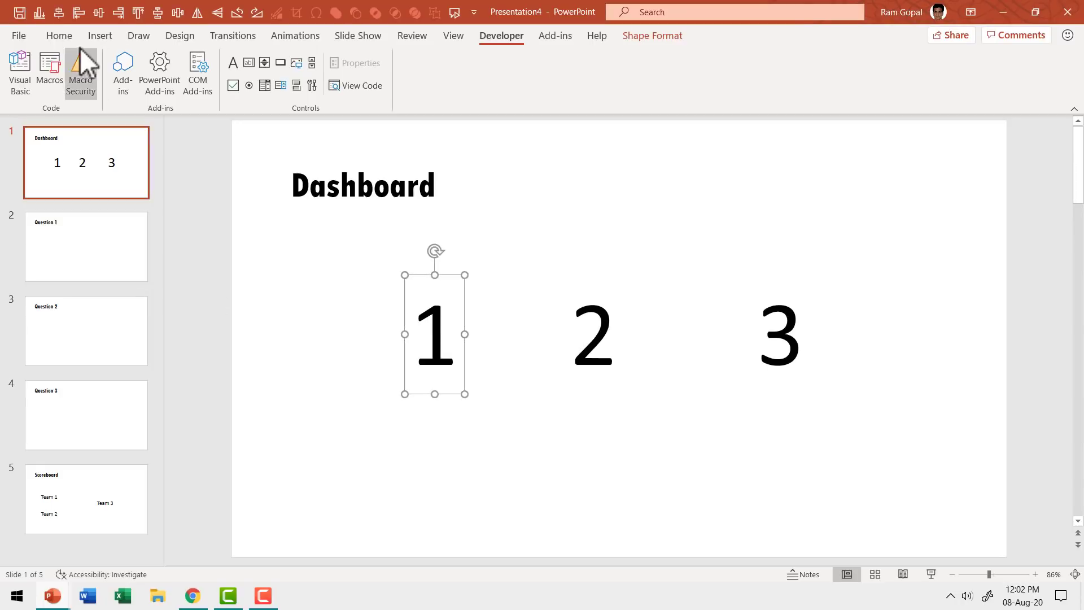
pyautogui.click(101, 36)
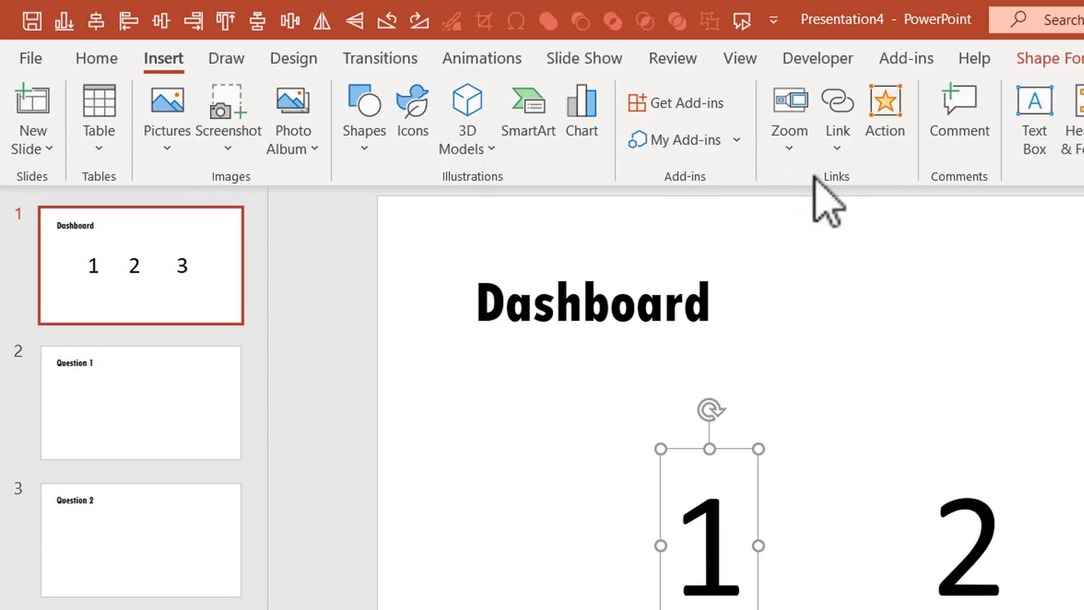
pyautogui.click(873, 116)
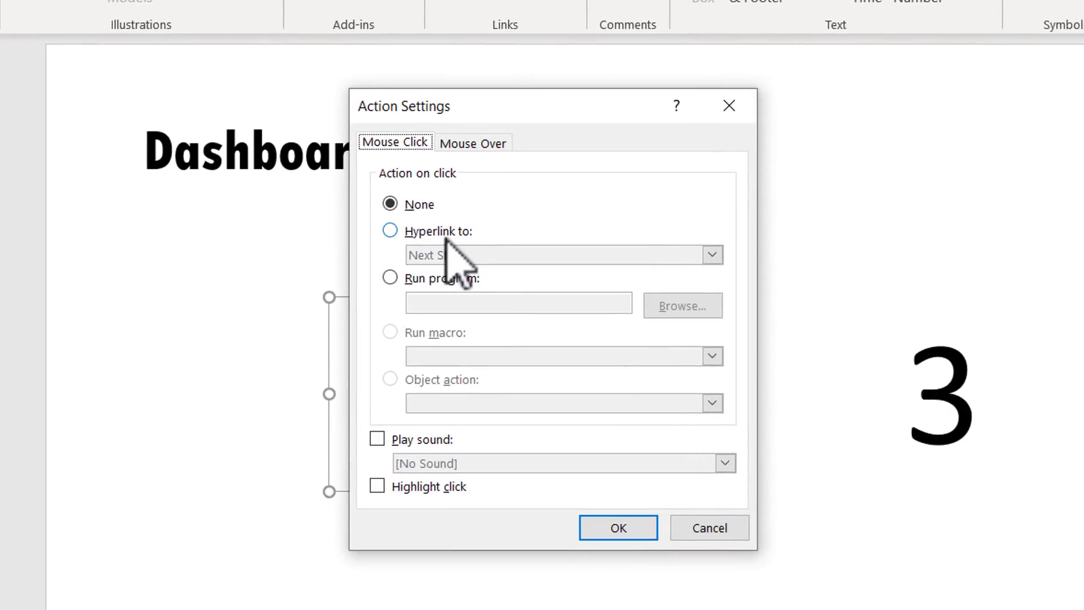
pyautogui.click(395, 233)
pyautogui.click(712, 255)
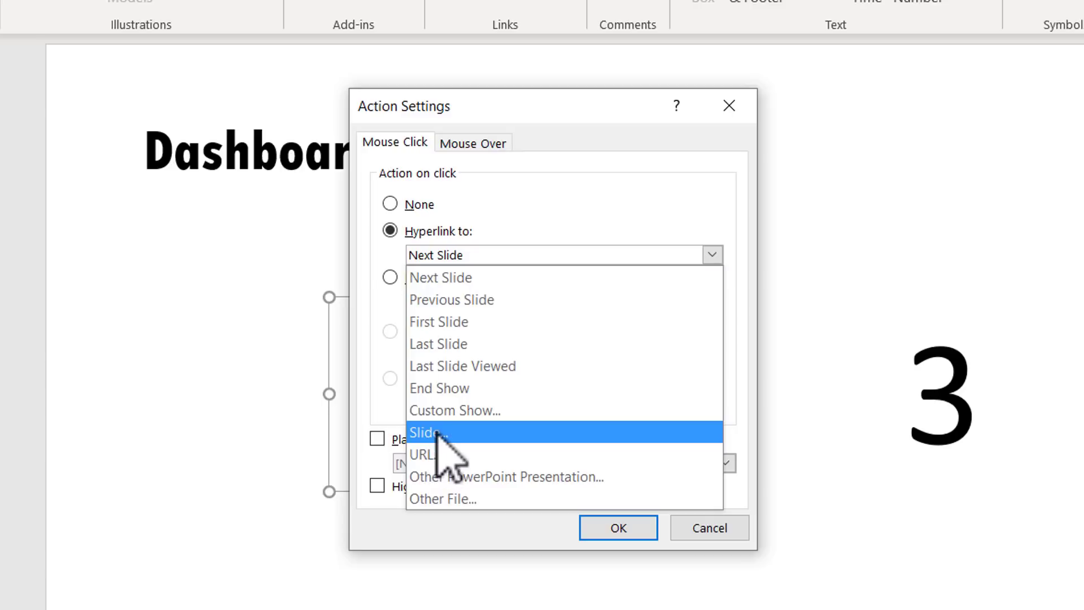
pyautogui.click(439, 433)
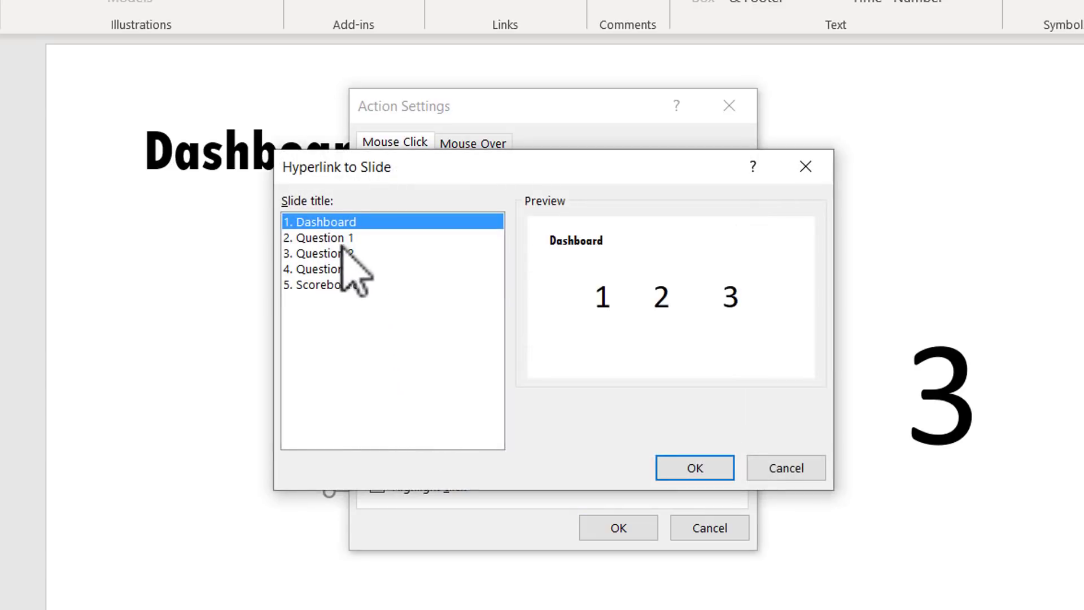
pyautogui.click(315, 237)
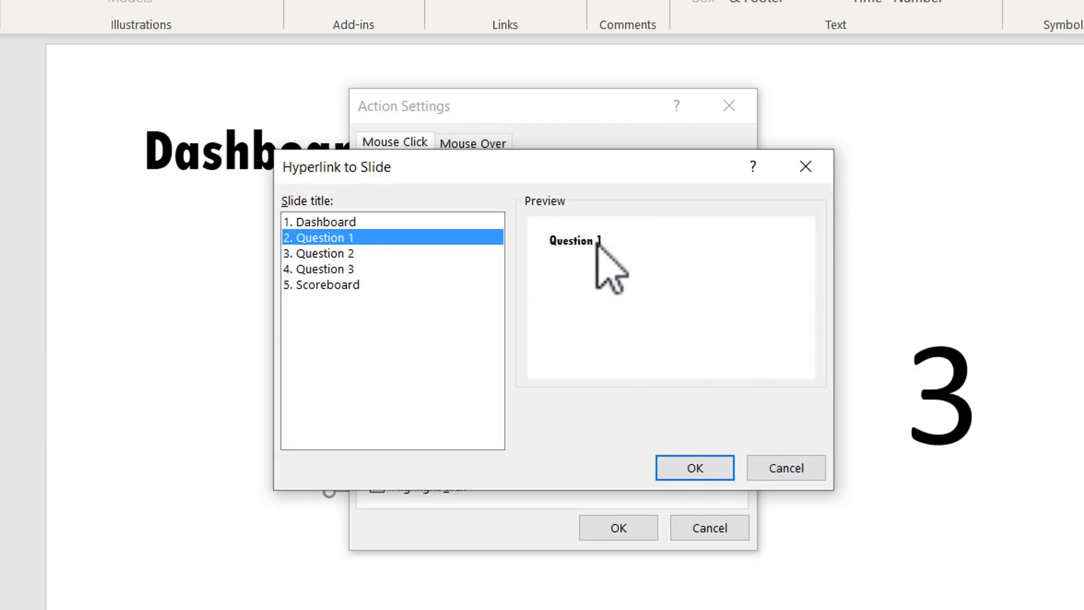
pyautogui.click(697, 466)
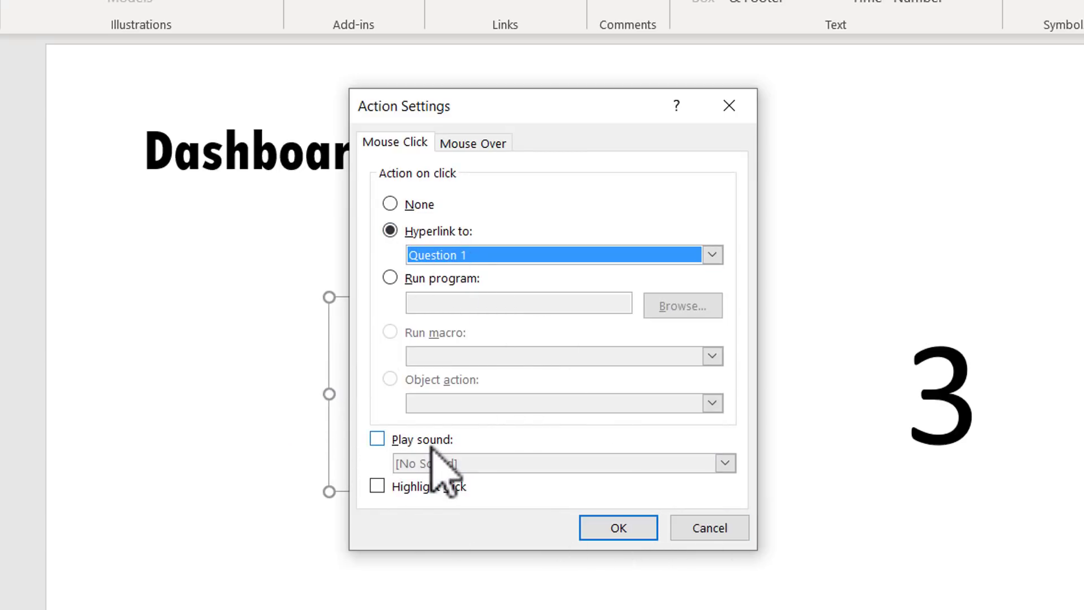
pyautogui.click(377, 439)
pyautogui.click(480, 464)
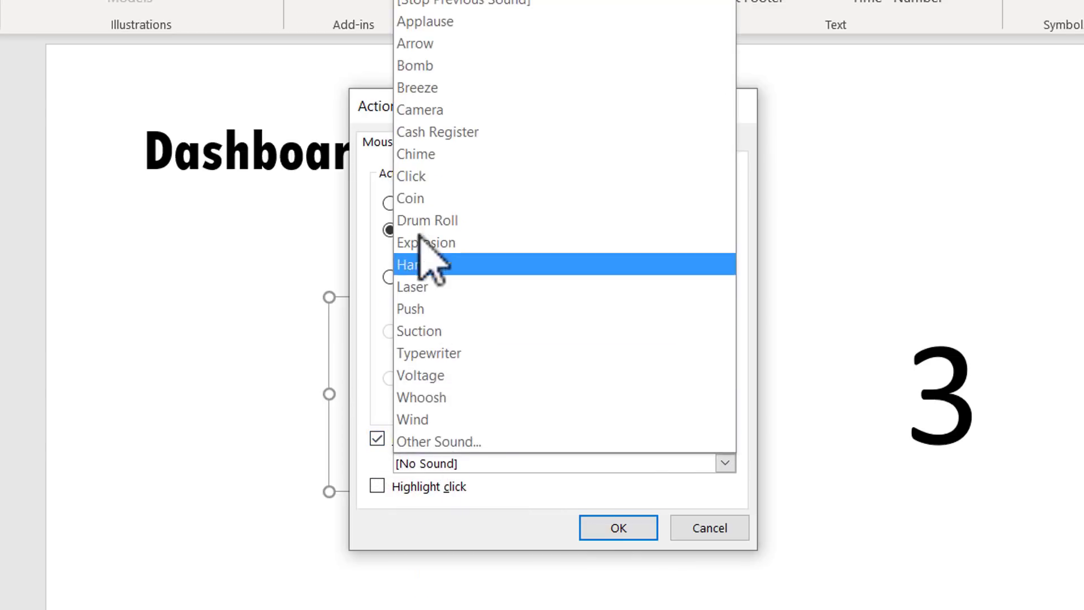
pyautogui.click(425, 178)
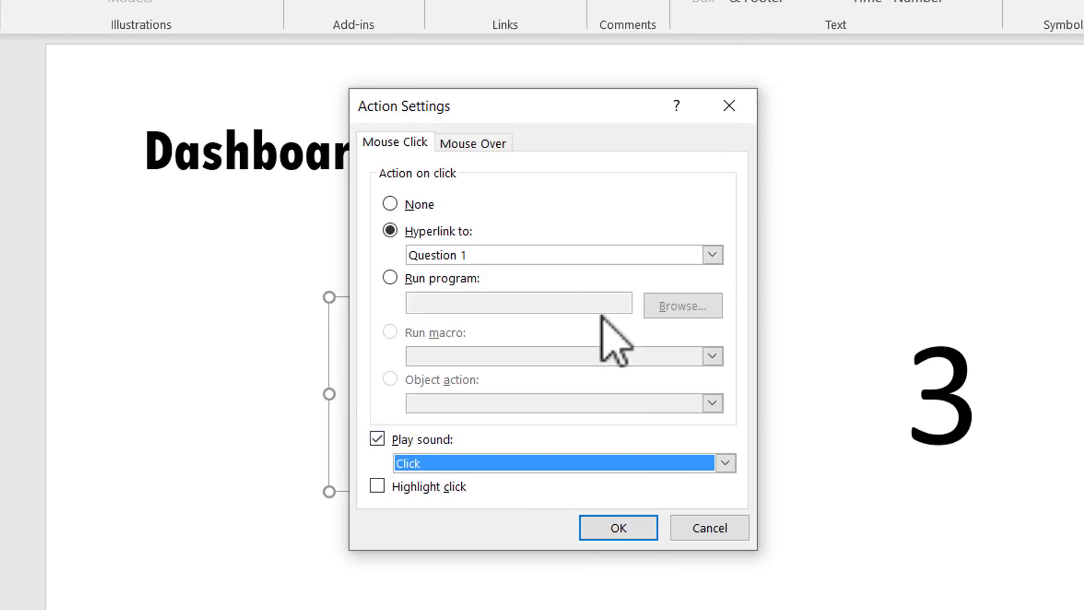
pyautogui.click(628, 528)
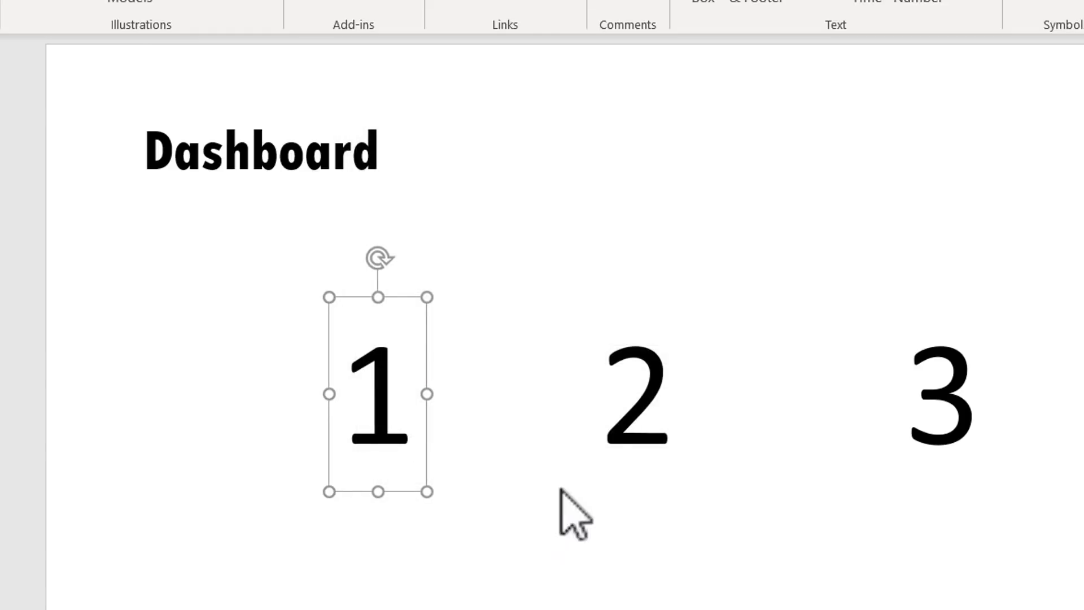
# Give number 2 an action hyperlinking to the Question 2 slide with the Click sound.
pyautogui.click(663, 387)
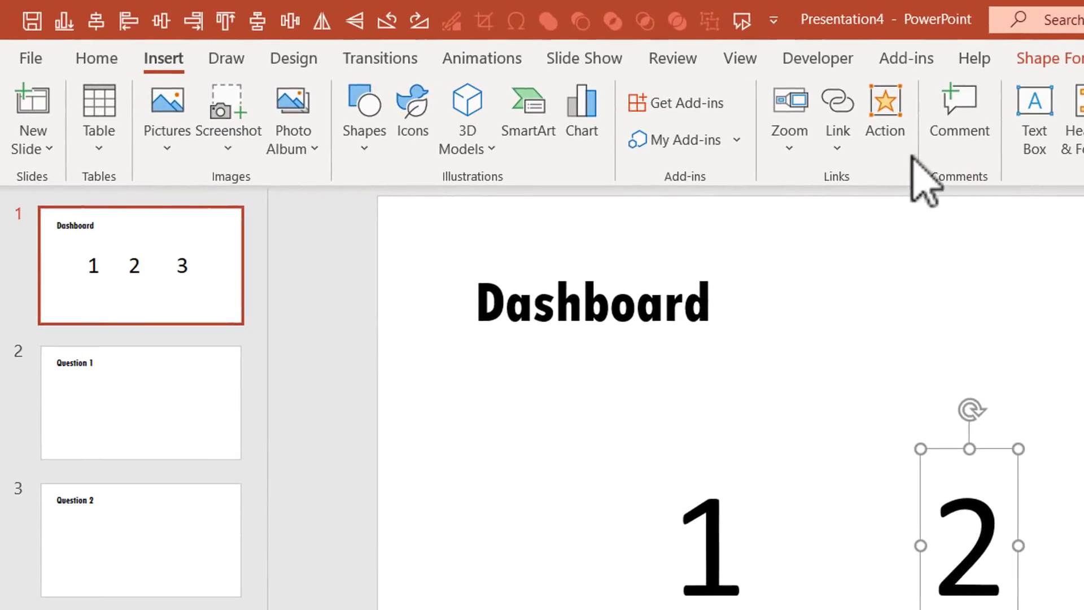
pyautogui.click(598, 3)
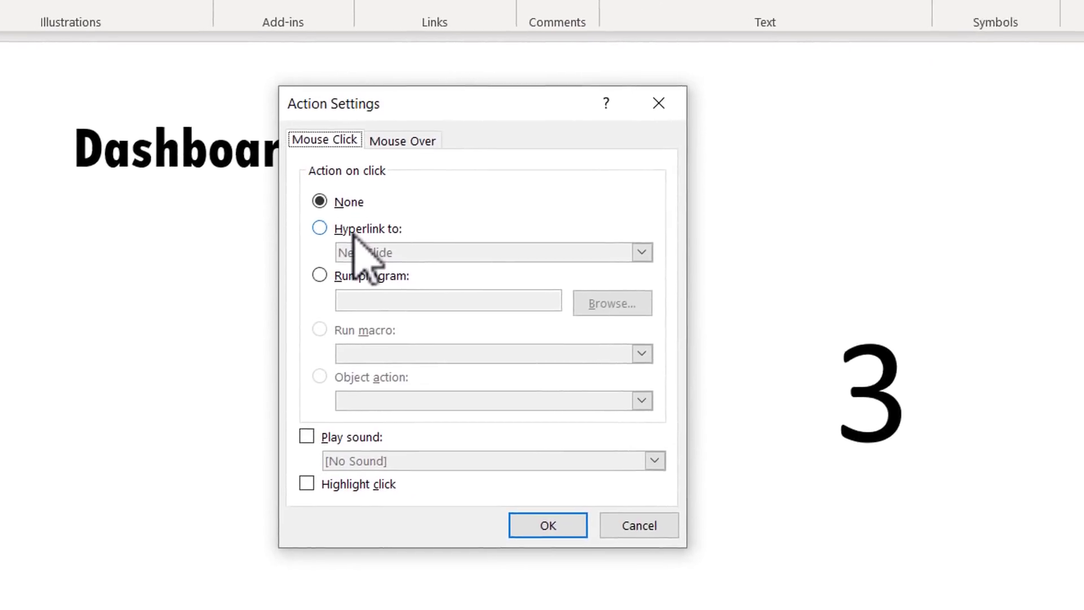
pyautogui.click(767, 383)
pyautogui.click(387, 249)
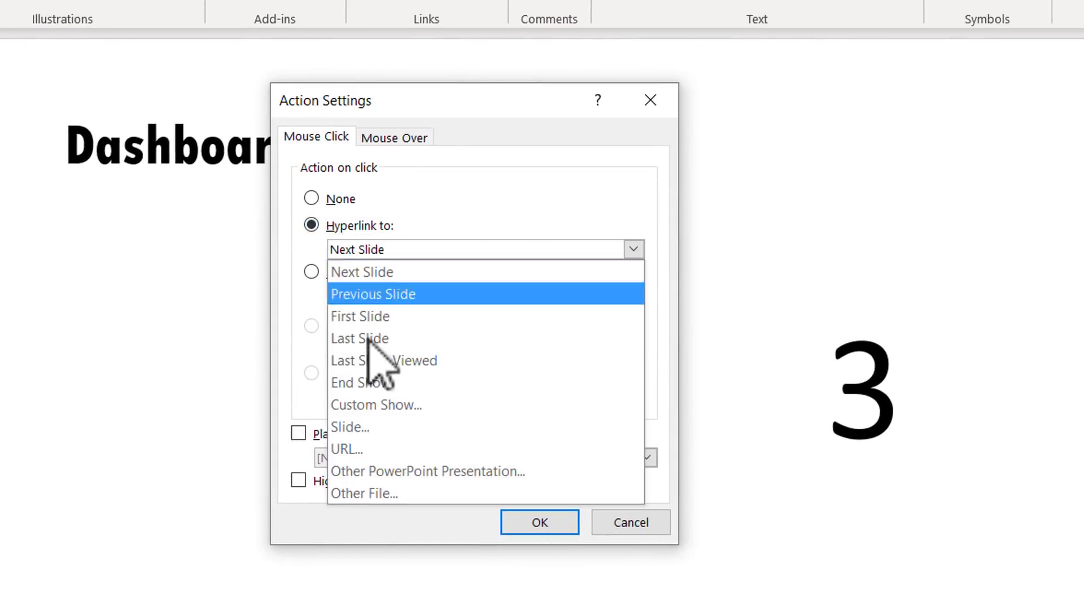
pyautogui.click(362, 432)
pyautogui.click(268, 248)
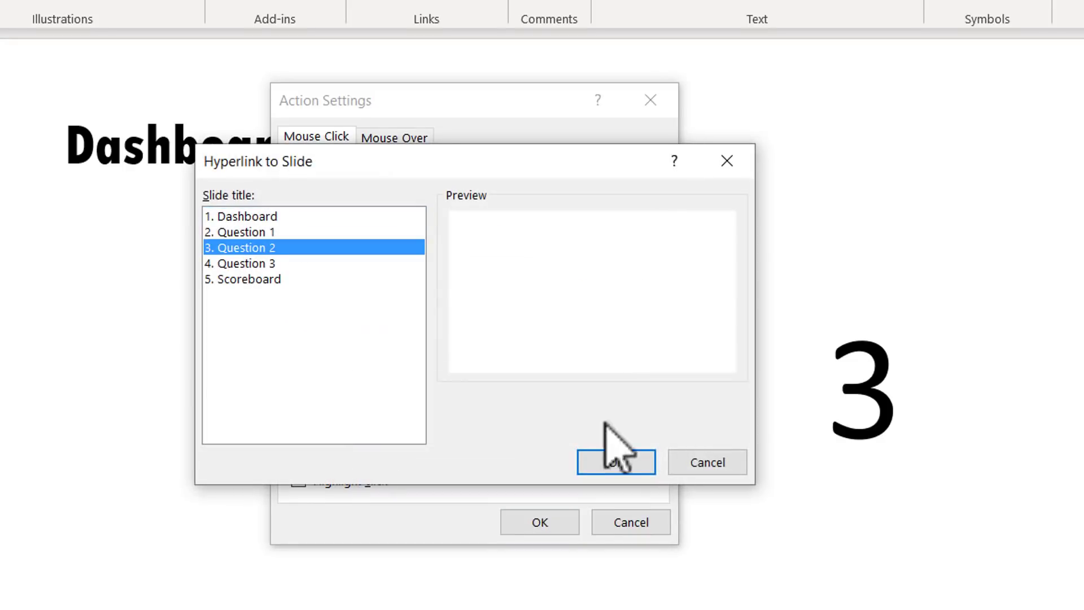
pyautogui.click(627, 463)
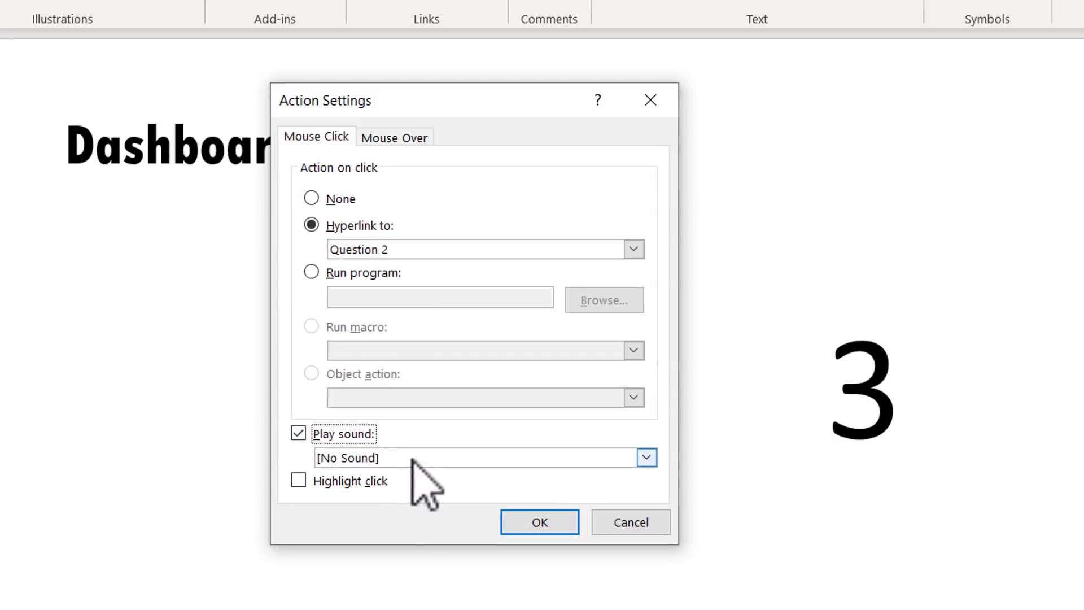
pyautogui.click(414, 459)
pyautogui.press('Escape')
pyautogui.scroll(-9, 469, 362)
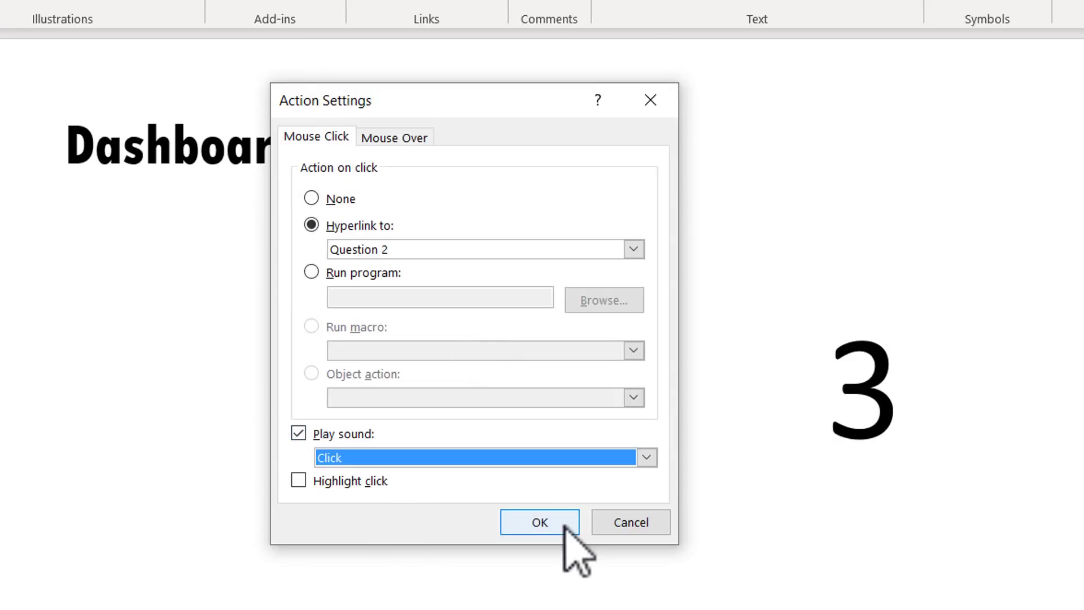
pyautogui.click(561, 522)
# Give number 3 an action hyperlinking to the Question 3 slide with the Click sound.
pyautogui.click(889, 384)
pyautogui.click(912, 338)
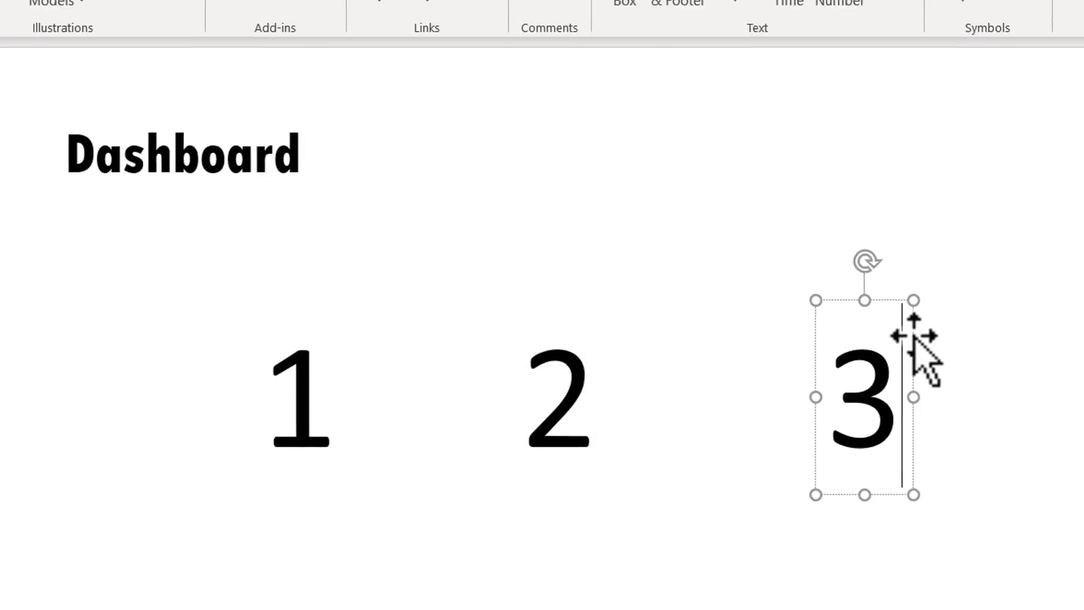
pyautogui.click(479, 113)
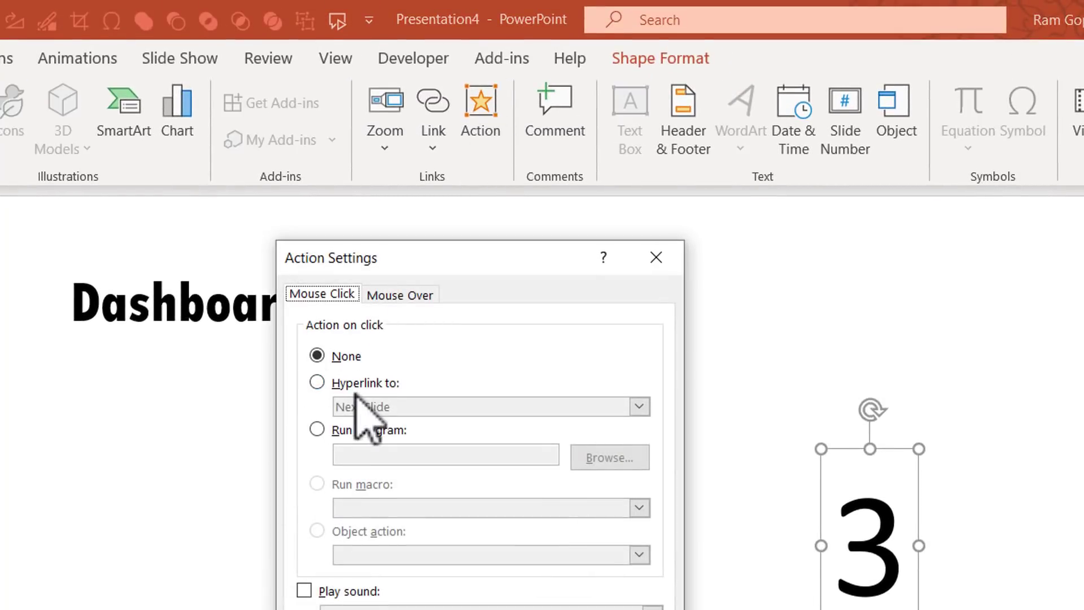
pyautogui.click(350, 383)
pyautogui.click(395, 406)
pyautogui.click(364, 422)
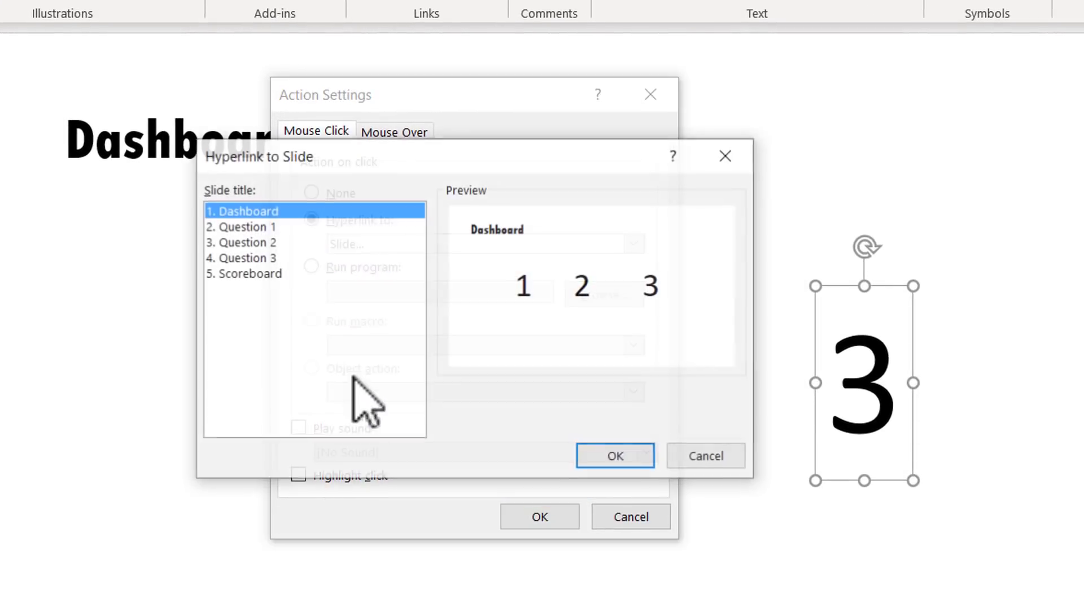
pyautogui.click(266, 257)
pyautogui.click(616, 456)
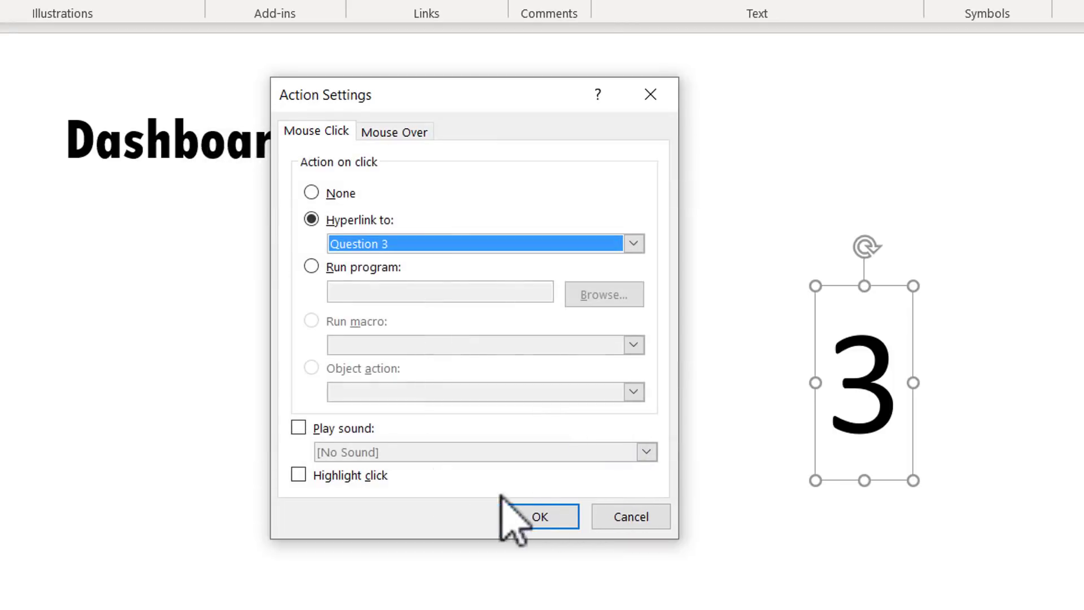
pyautogui.click(347, 427)
pyautogui.click(395, 452)
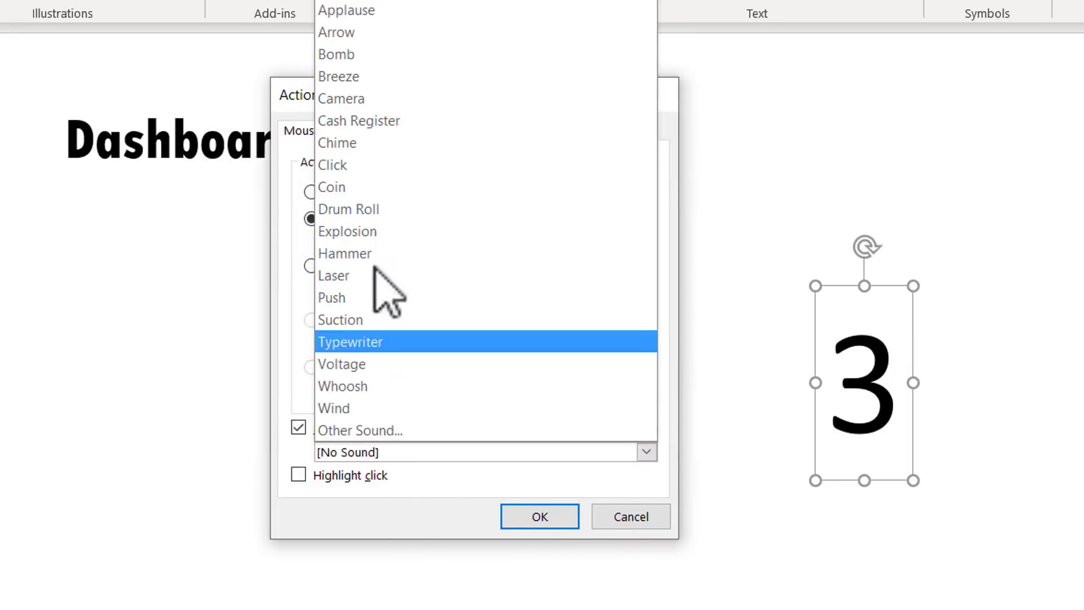
pyautogui.click(364, 165)
pyautogui.click(542, 515)
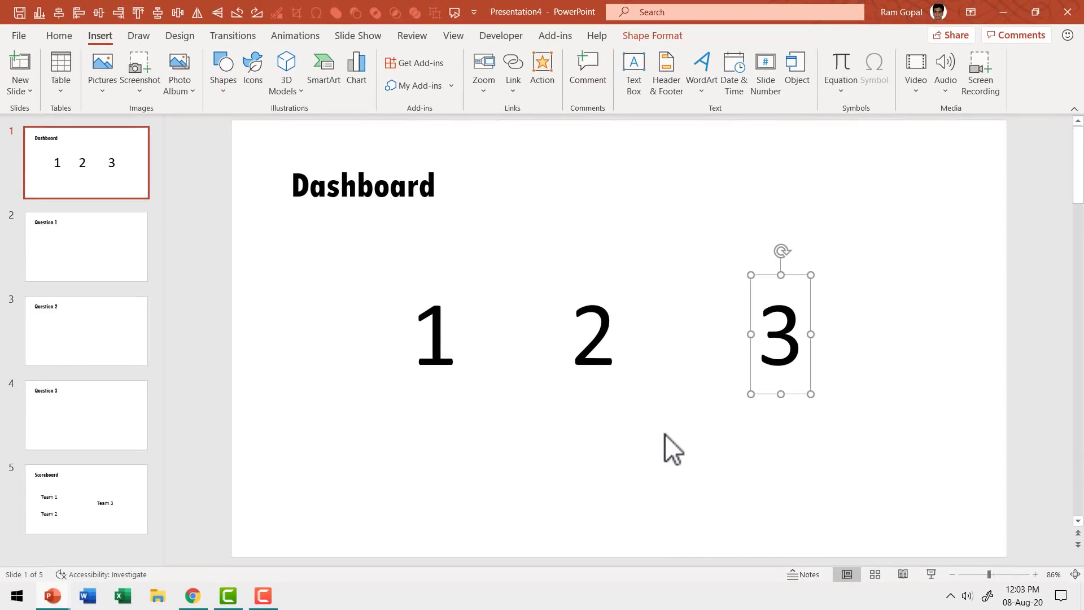
# On the Question 1 slide, draw a bottom-right rectangle button labelled Scores.
pyautogui.click(133, 260)
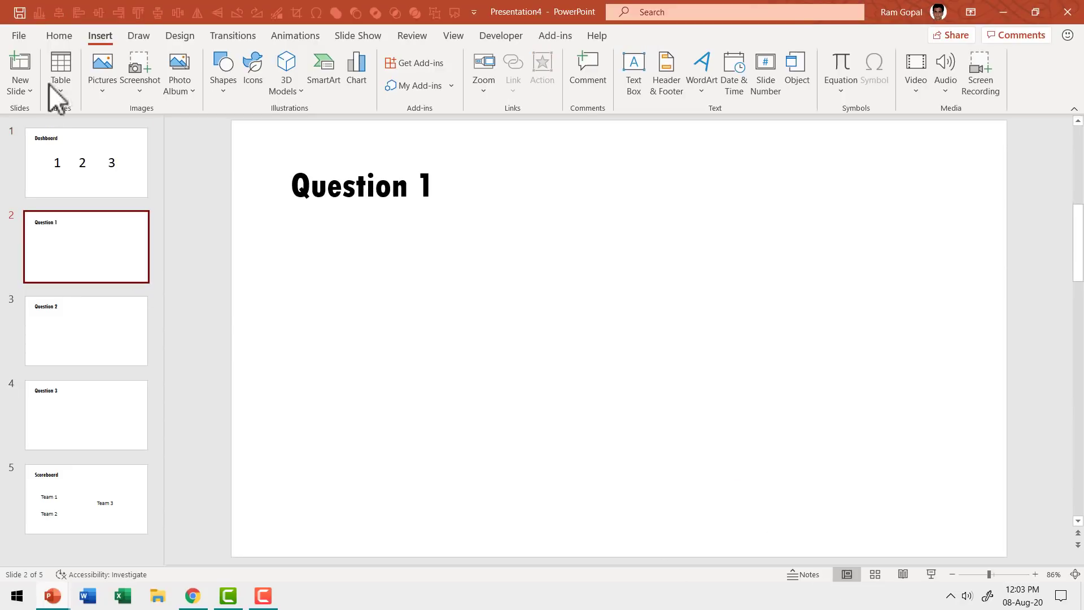
pyautogui.click(70, 37)
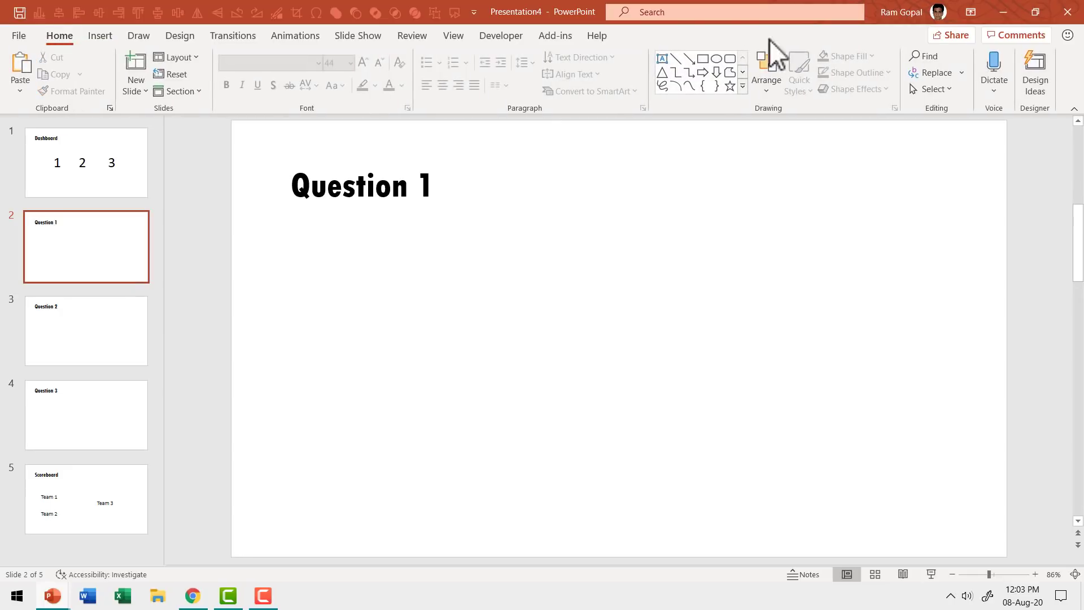
pyautogui.click(702, 59)
pyautogui.moveTo(868, 501)
pyautogui.mouseDown()
pyautogui.moveTo(982, 547)
pyautogui.moveTo(982, 538)
pyautogui.mouseUp()
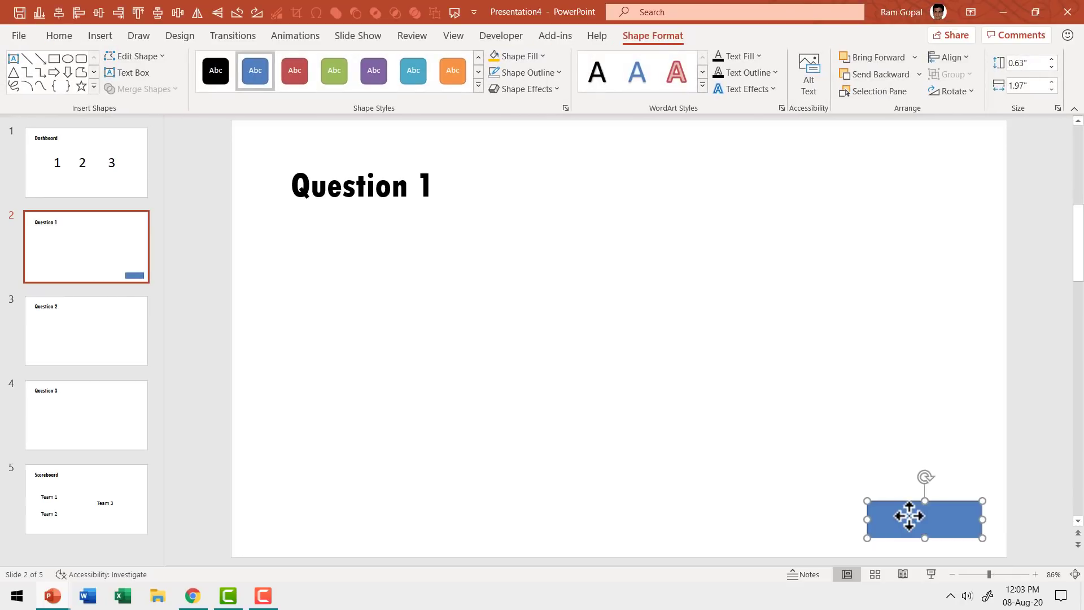
pyautogui.write('Scores')
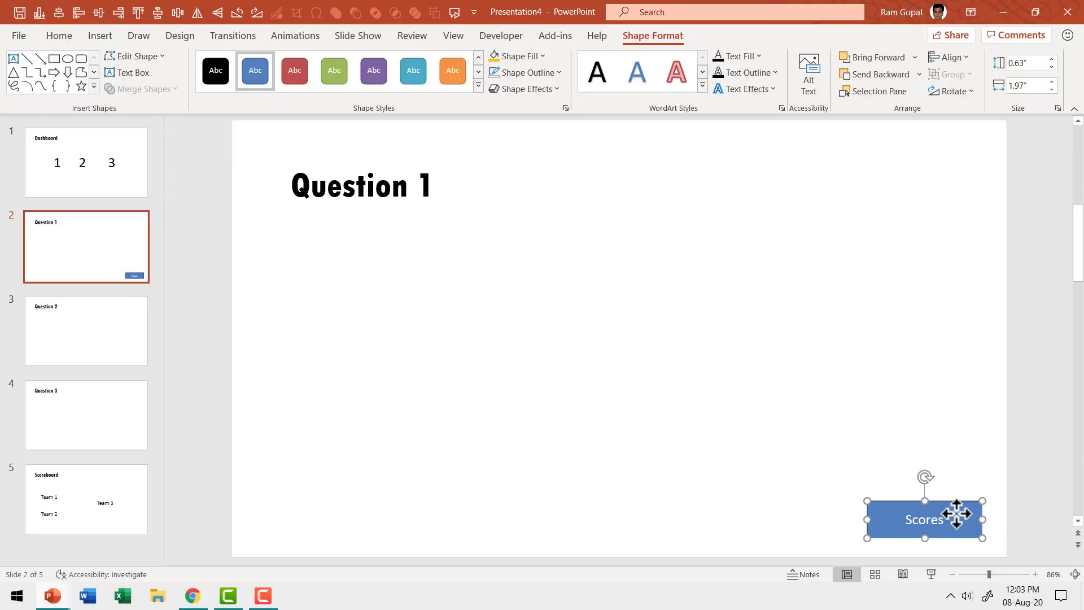
# Link the Scores button to slide 5 Scoreboard with the Click sound, then copy it.
pyautogui.click(104, 43)
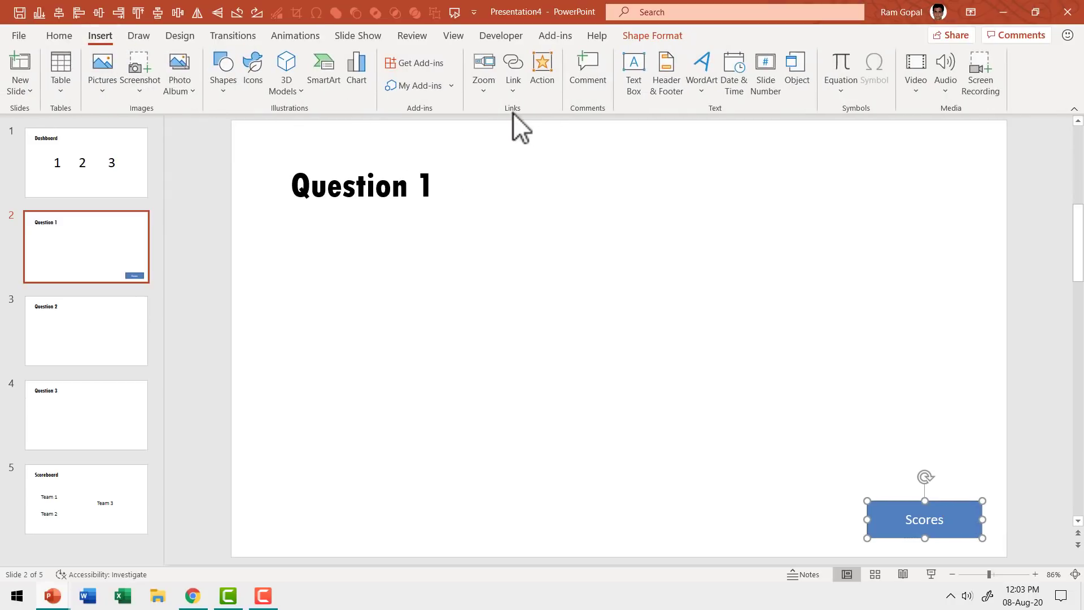
pyautogui.click(550, 73)
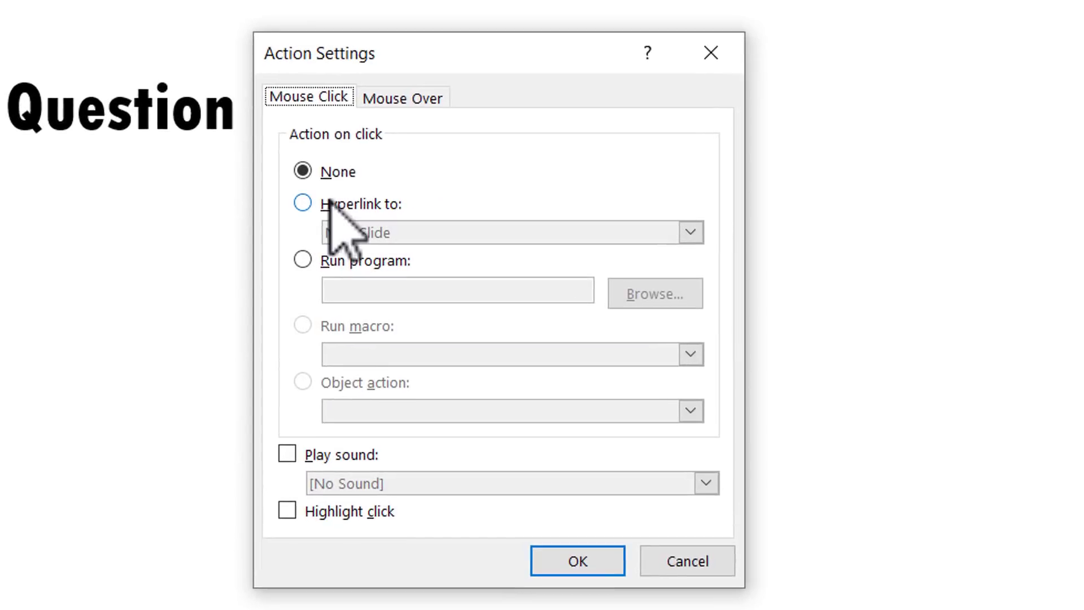
pyautogui.click(456, 234)
pyautogui.click(402, 232)
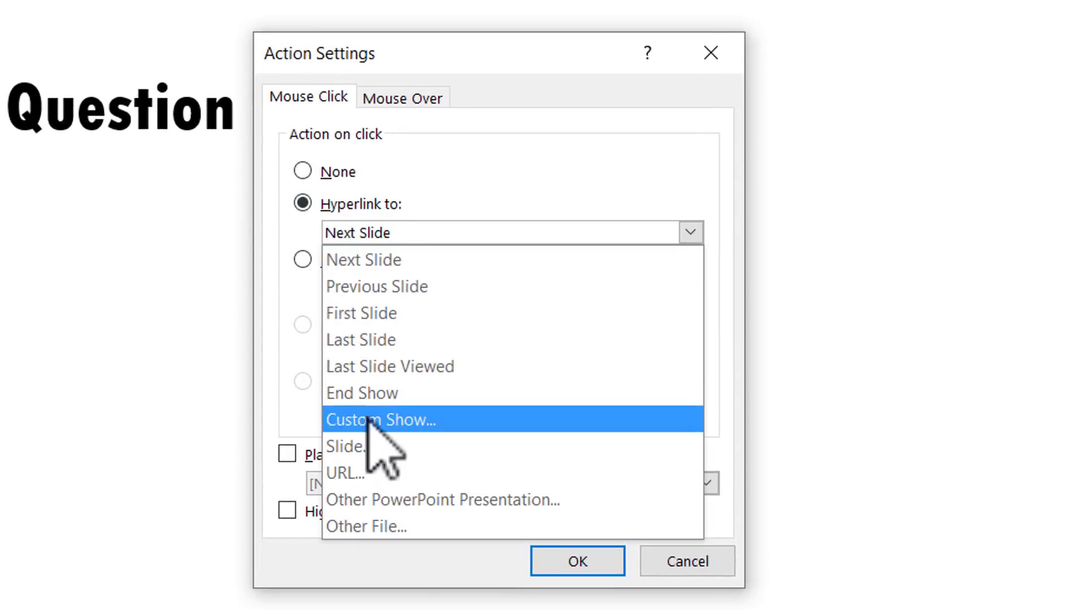
pyautogui.click(370, 441)
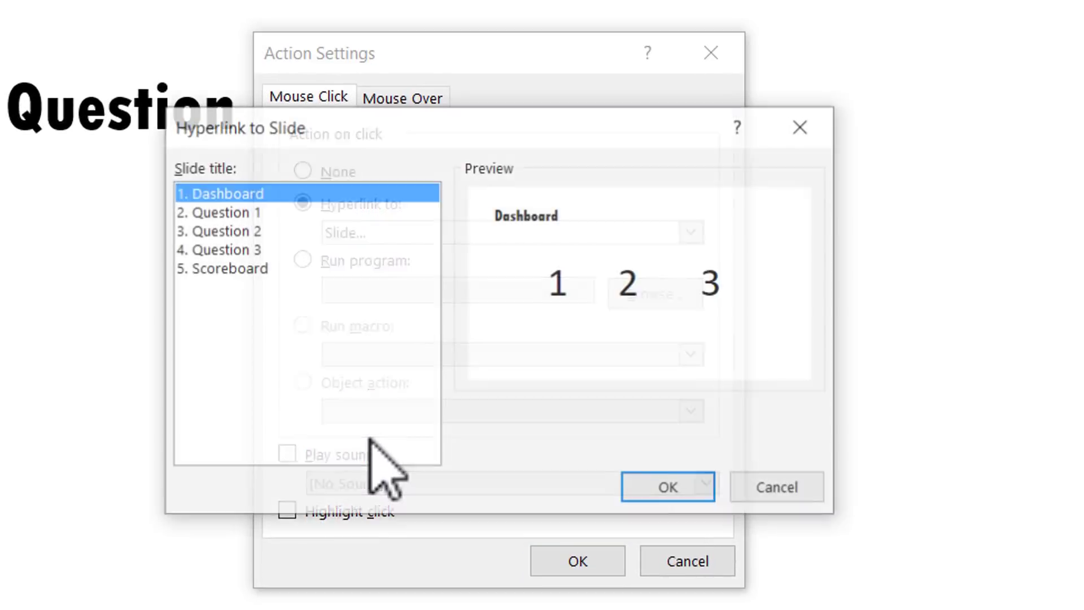
pyautogui.click(241, 268)
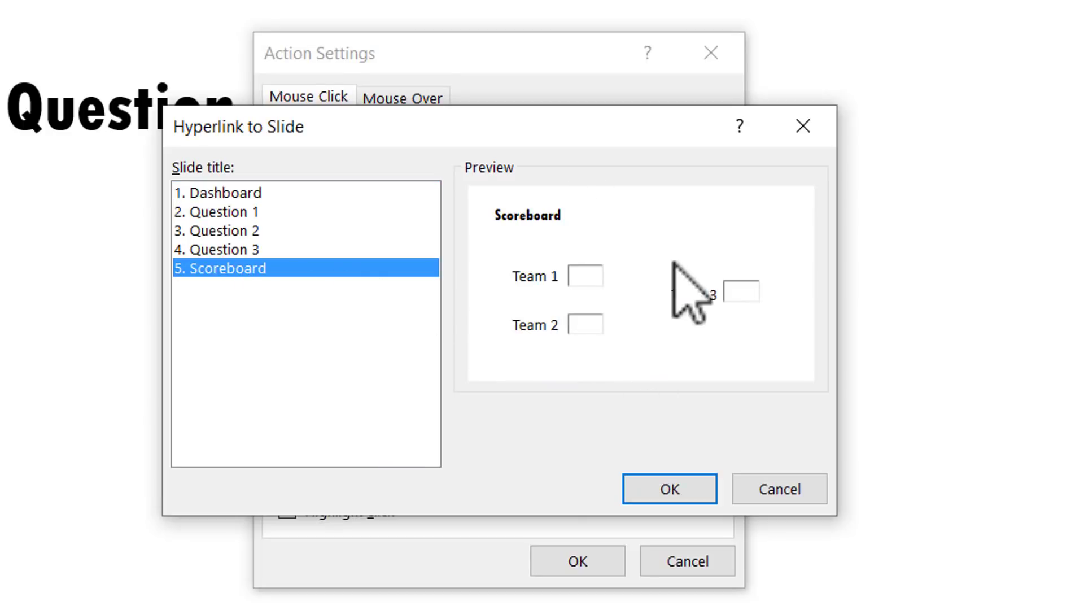
pyautogui.click(686, 481)
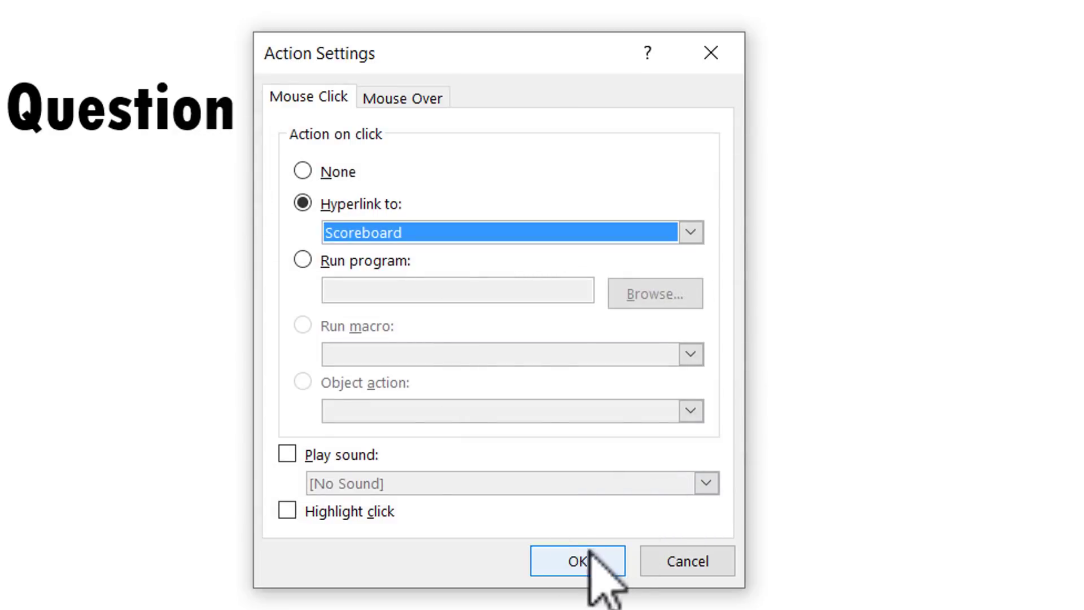
pyautogui.click(339, 455)
pyautogui.click(390, 481)
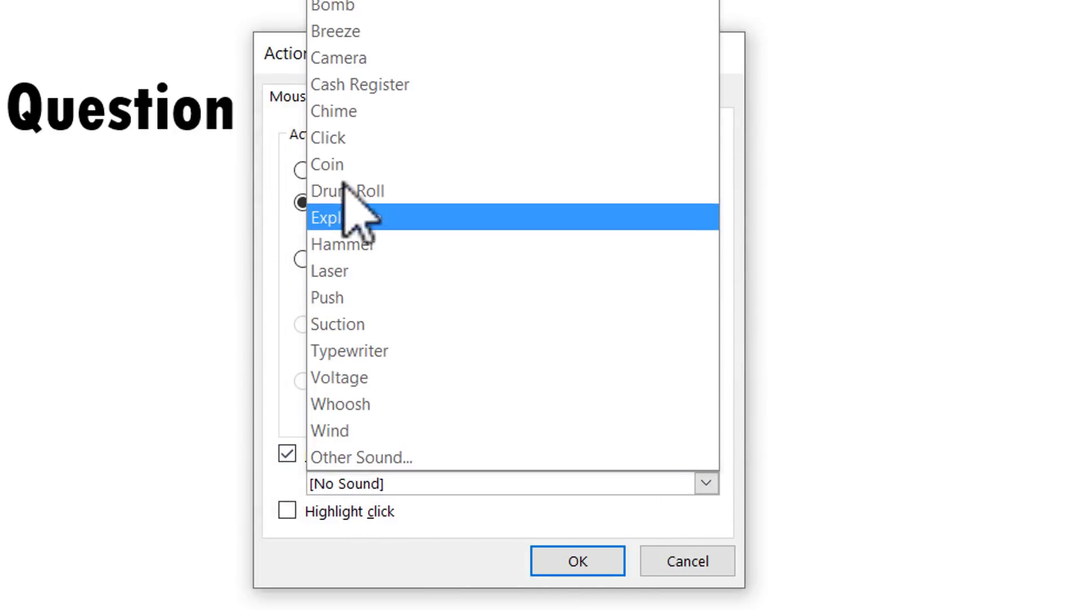
pyautogui.click(358, 146)
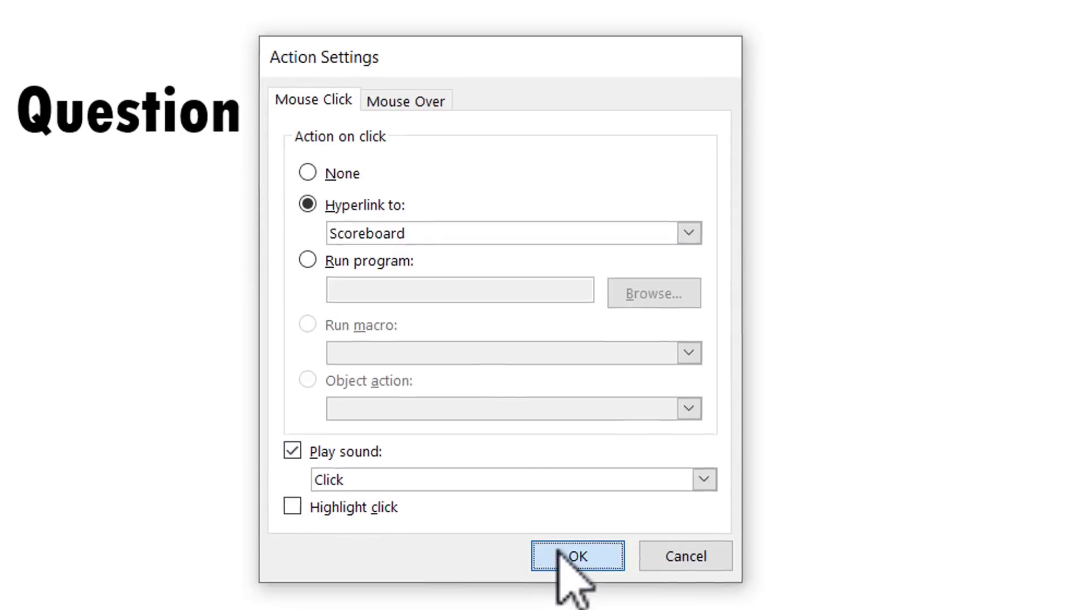
pyautogui.click(556, 556)
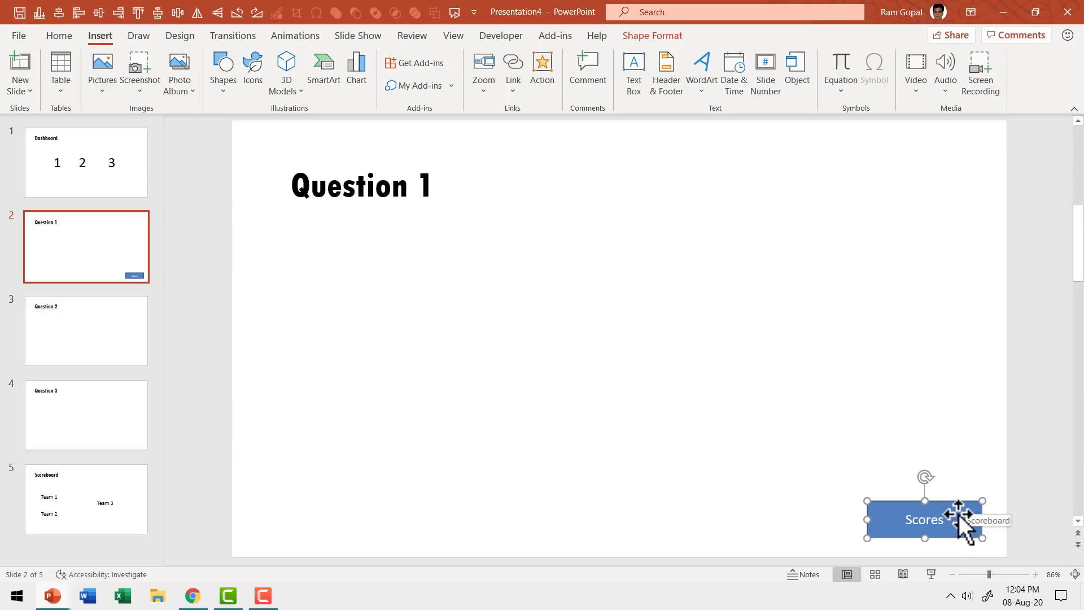
pyautogui.moveTo(960, 515); pyautogui.dragTo(962, 512)
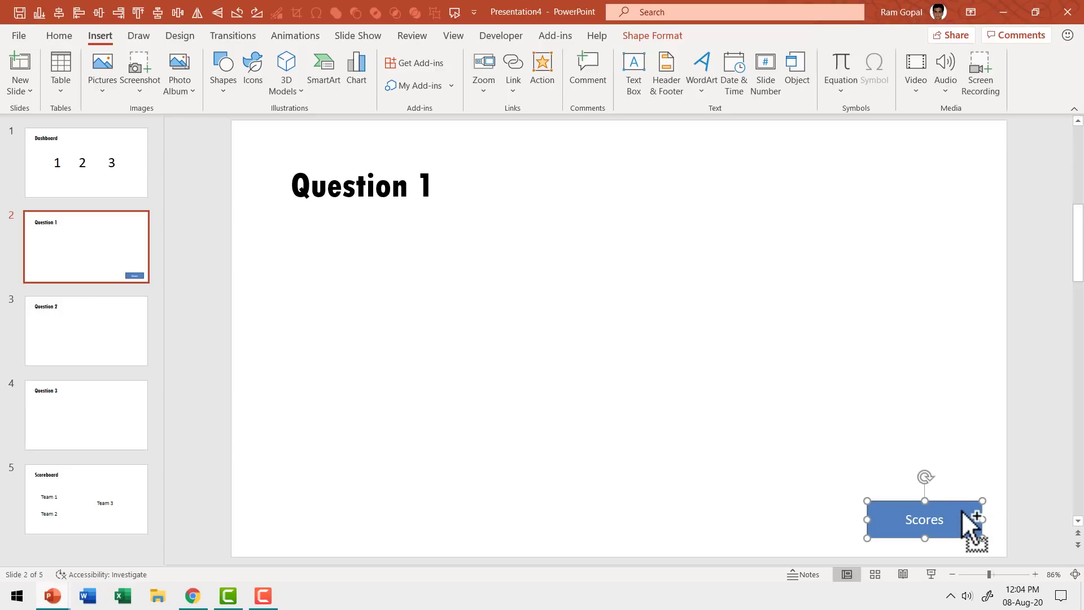
# Paste the Scores button onto the Question 2 and Question 3 slides, then view Scoreboard.
pyautogui.click(124, 347)
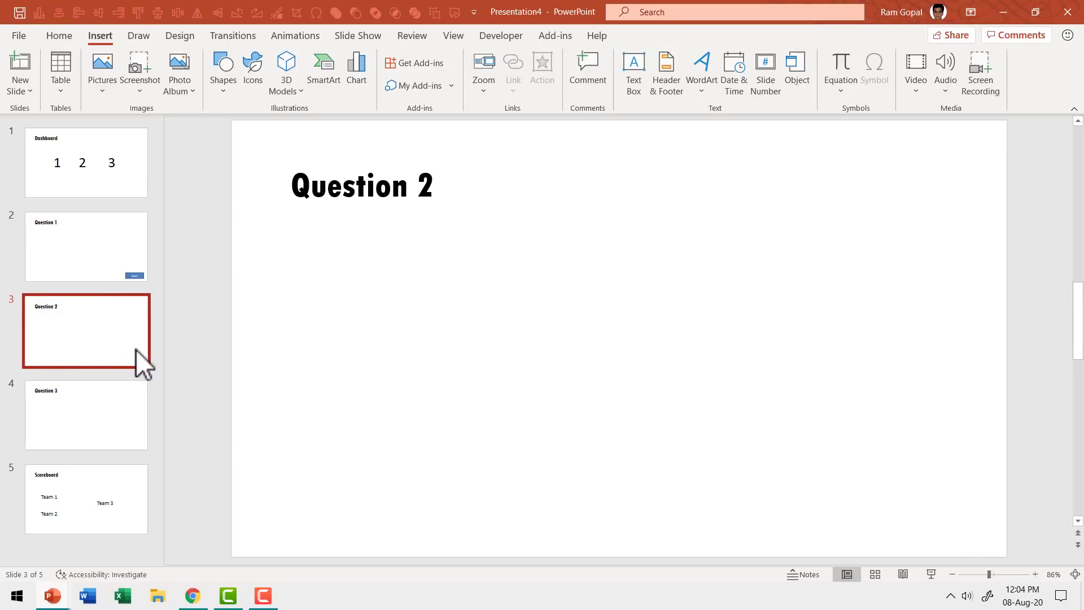
pyautogui.hotkey('ctrl', 'v')
pyautogui.click(76, 439)
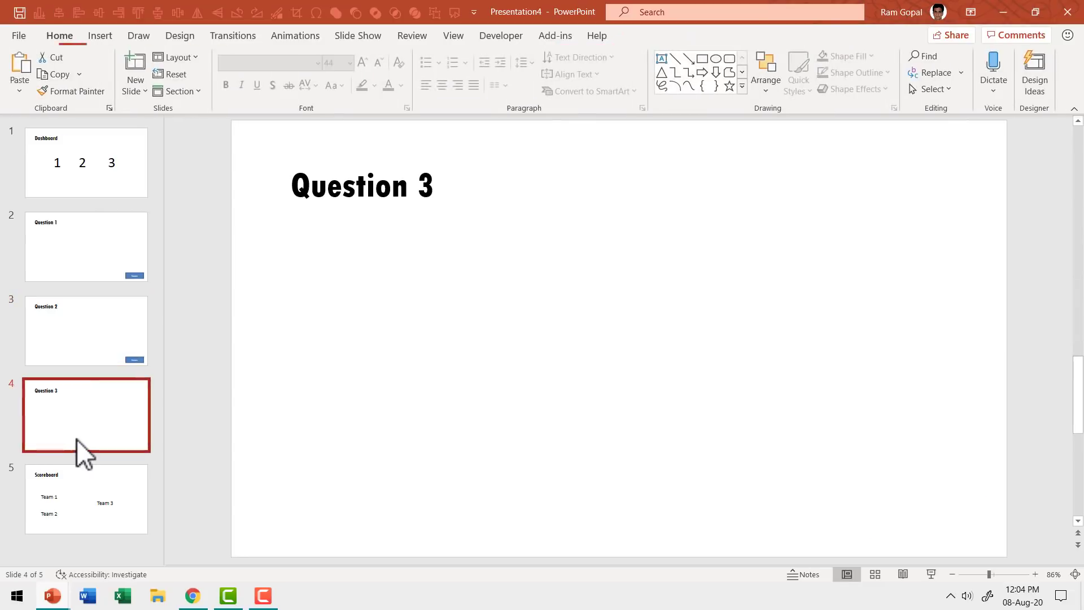
pyautogui.hotkey('ctrl', 'v')
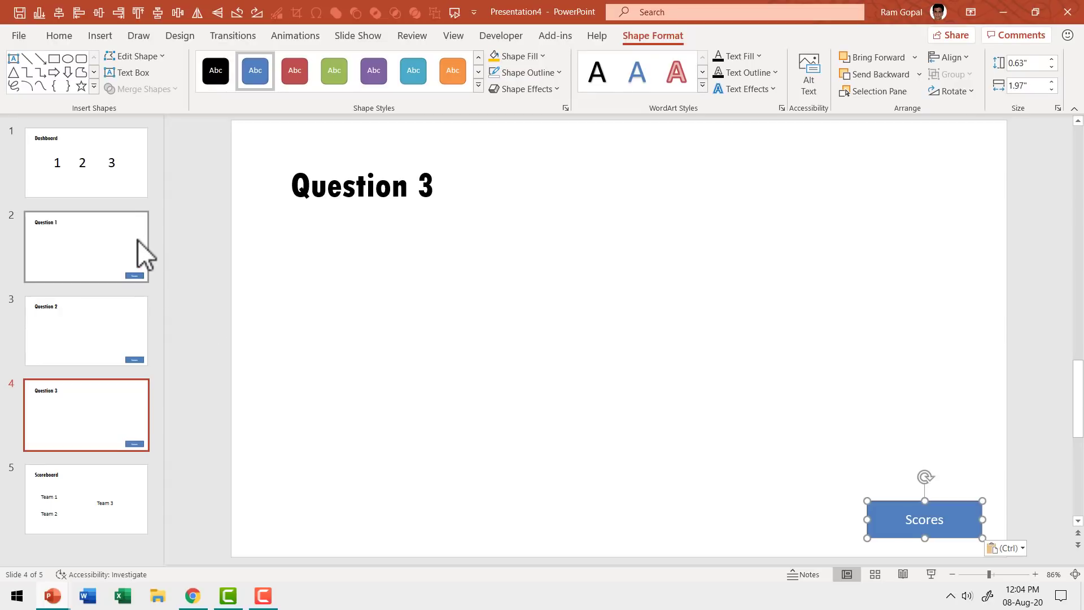
pyautogui.click(121, 483)
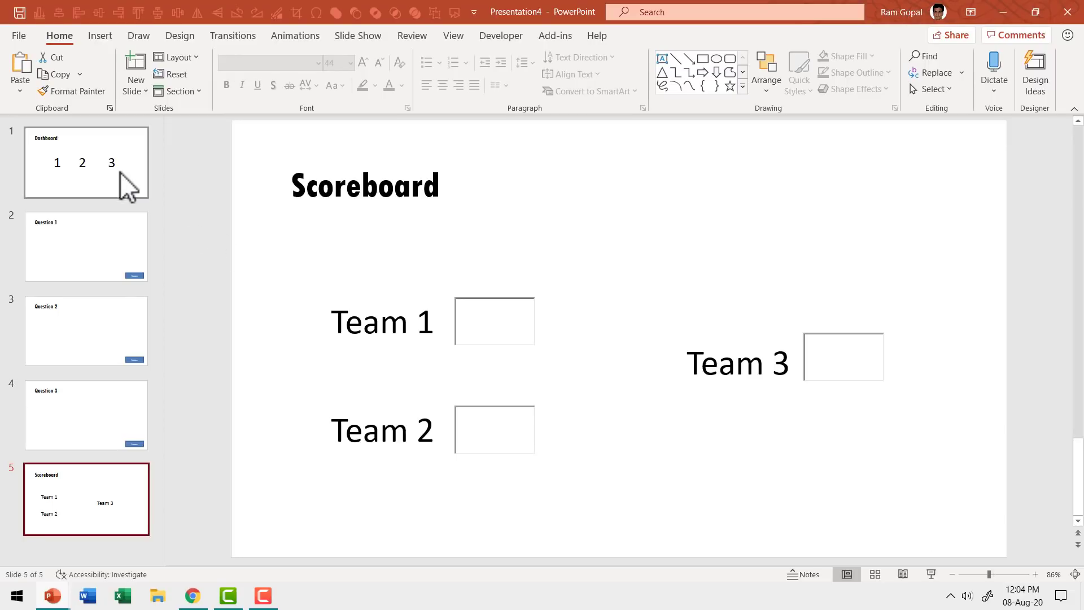
# Draw a rectangle button labelled 'Dashboard' at the Scoreboard slide's bottom right.
pyautogui.click(702, 59)
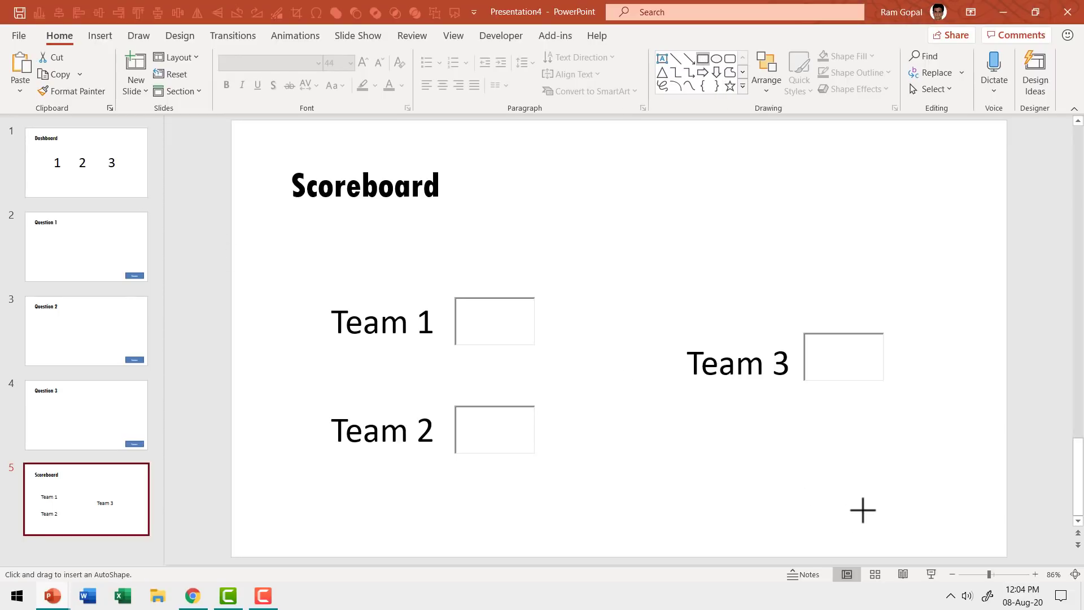
pyautogui.moveTo(836, 502); pyautogui.dragTo(977, 539)
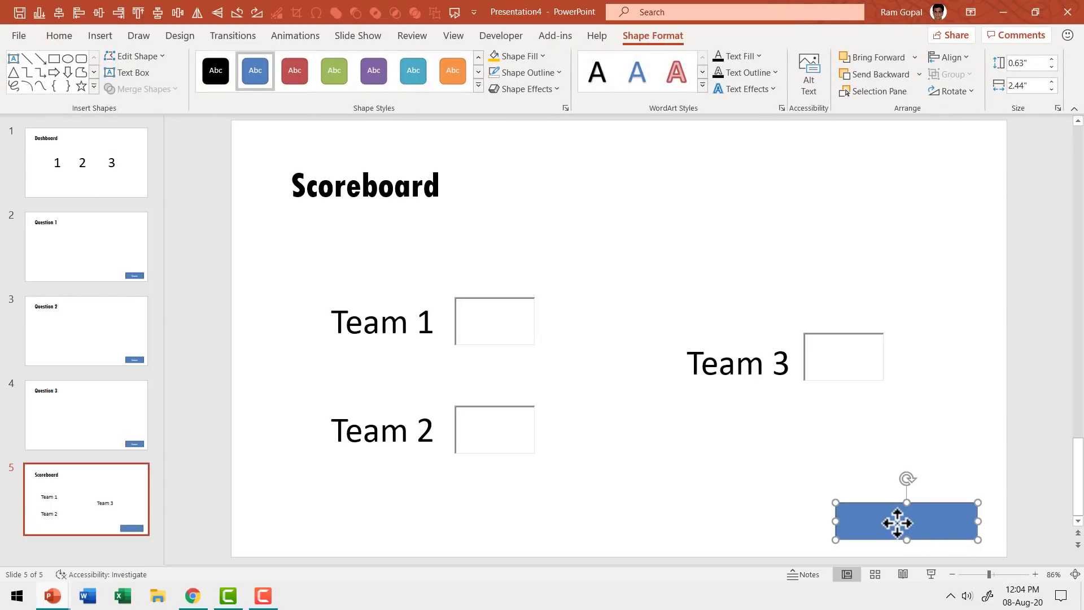
pyautogui.write('Dashboard')
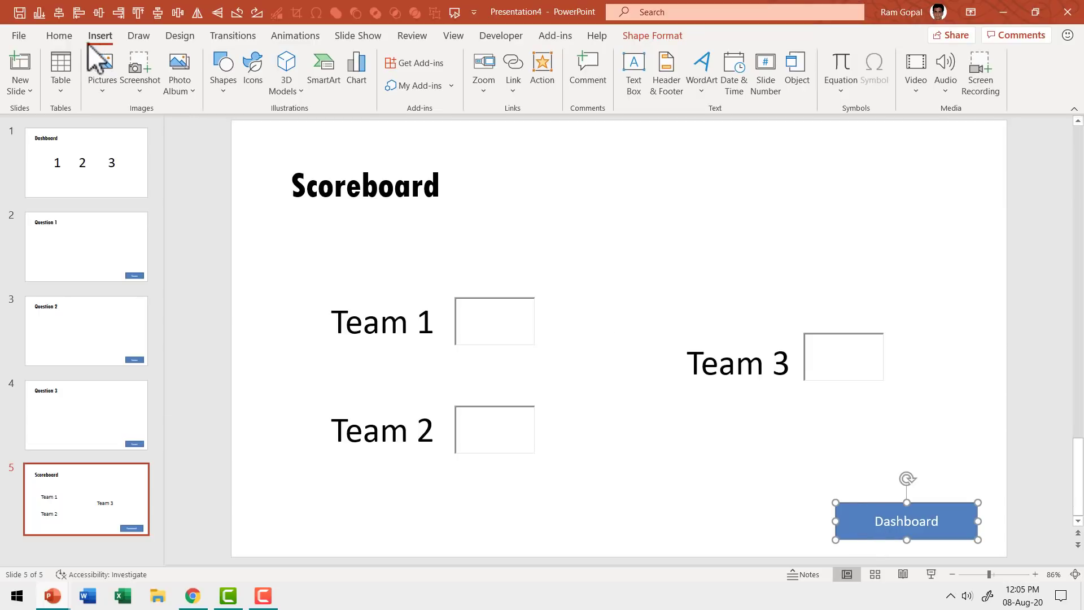
# Give the button a hyperlink action to slide 1, Dashboard, with the Click sound.
pyautogui.click(545, 74)
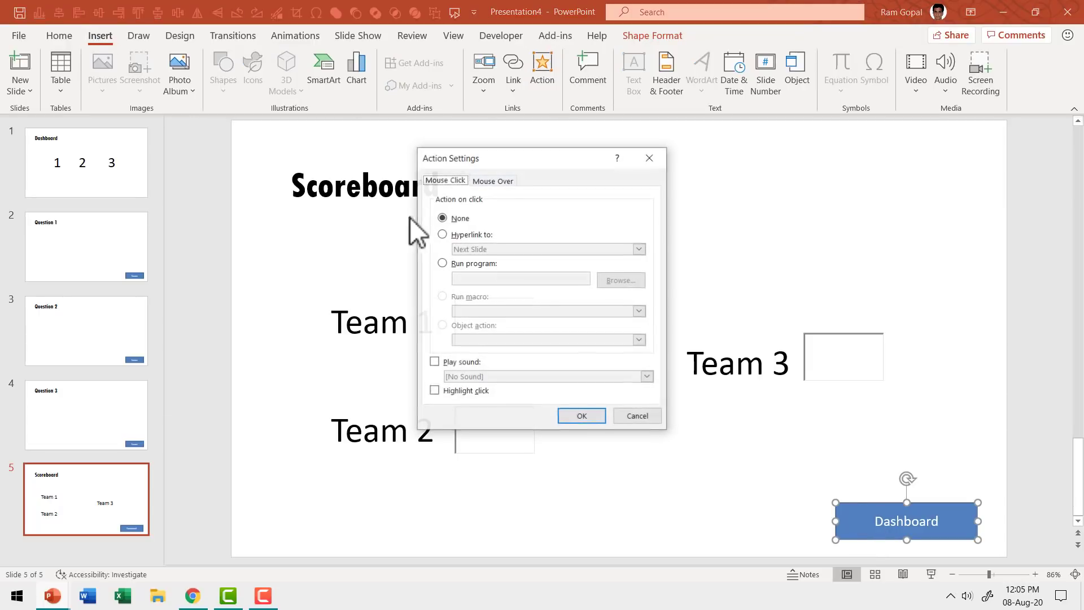
pyautogui.click(466, 233)
pyautogui.click(482, 250)
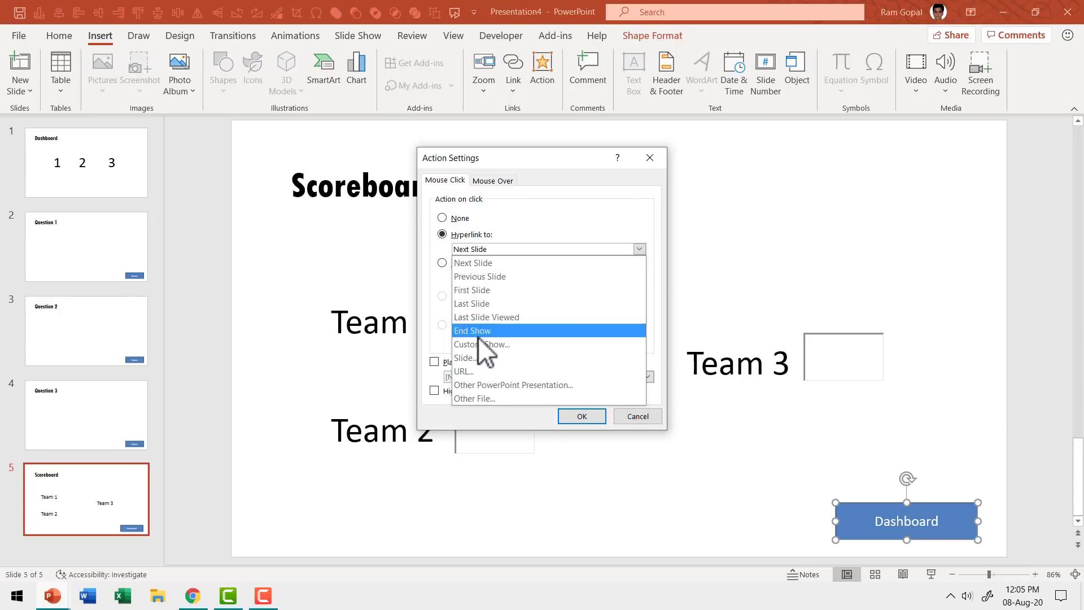
pyautogui.click(477, 358)
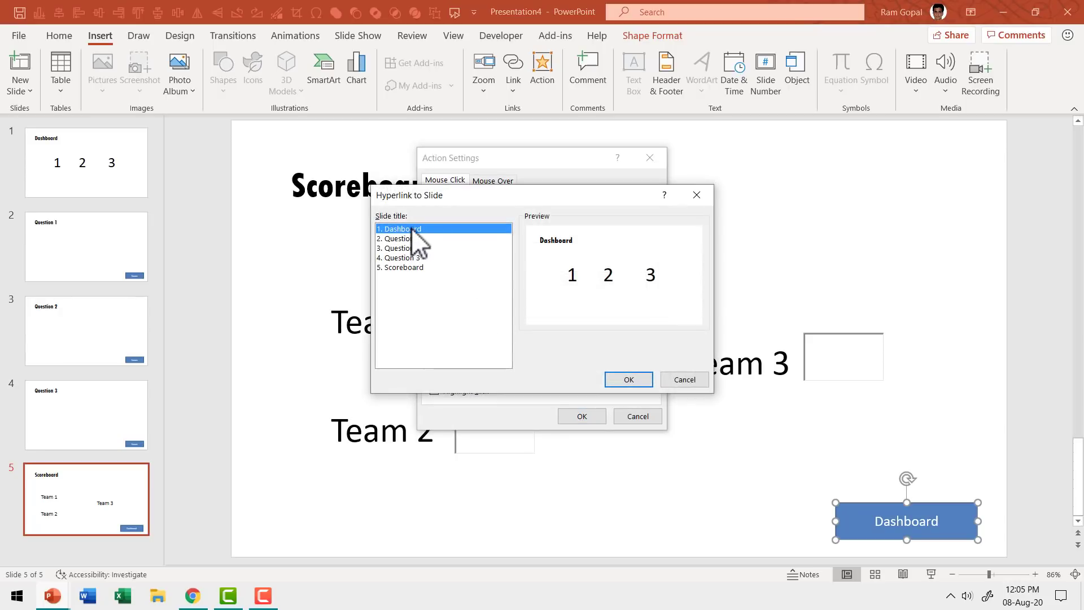
pyautogui.click(626, 379)
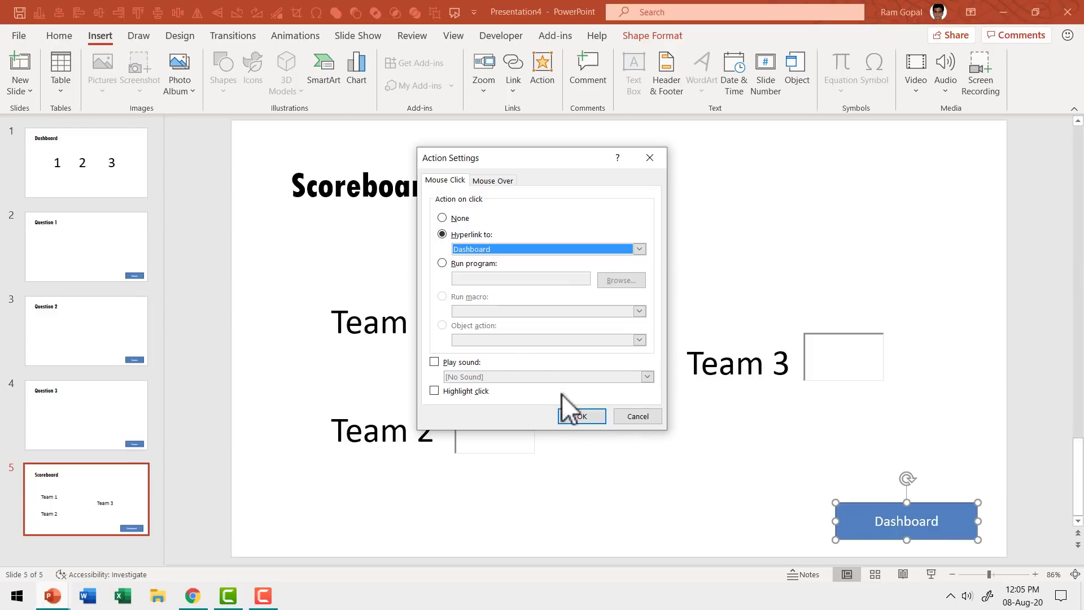
pyautogui.click(464, 364)
pyautogui.click(497, 376)
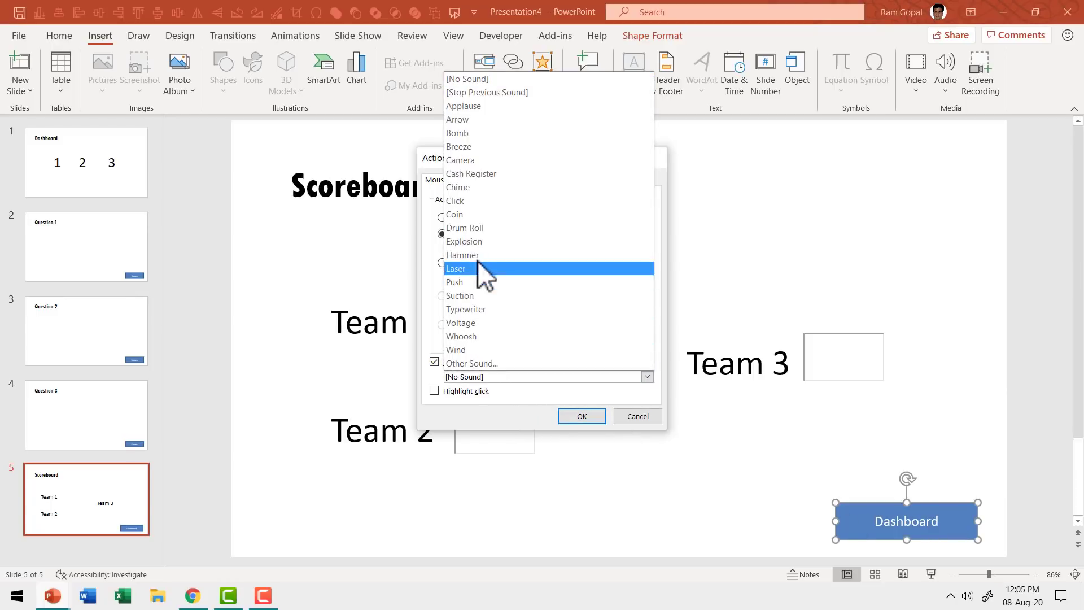
pyautogui.click(484, 201)
pyautogui.click(581, 417)
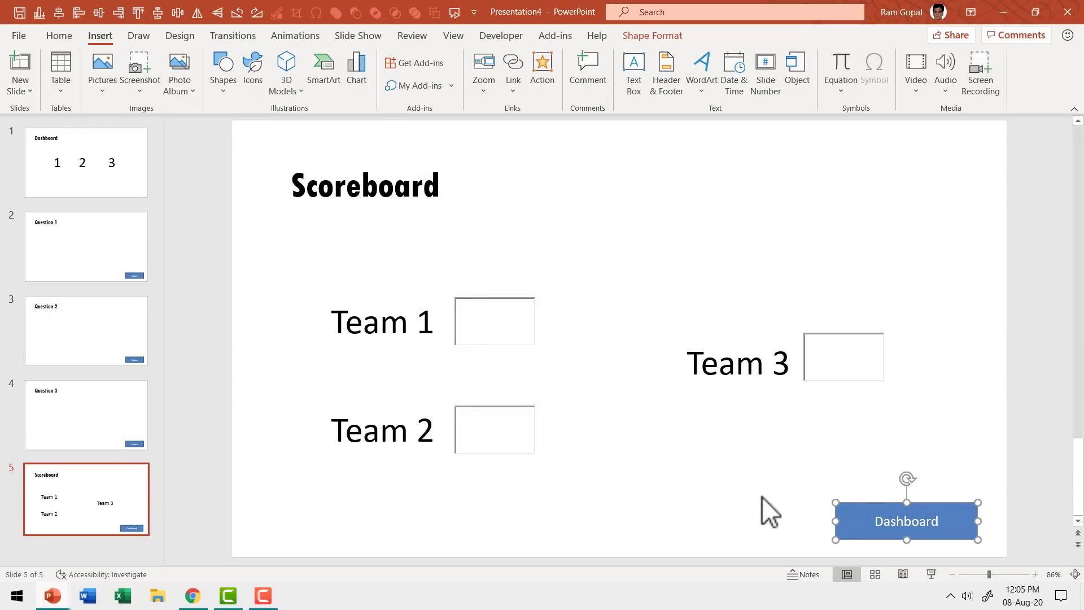
# Run the slide show from the Dashboard, following 2 to Question 2, then Scores, then back to Dashboard.
pyautogui.click(132, 188)
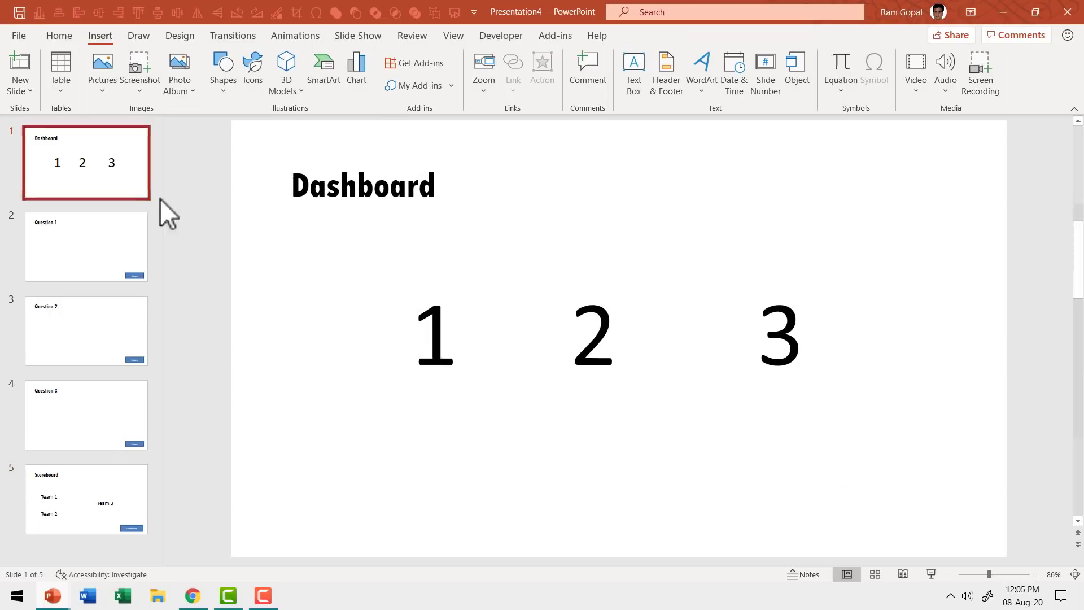
pyautogui.click(931, 574)
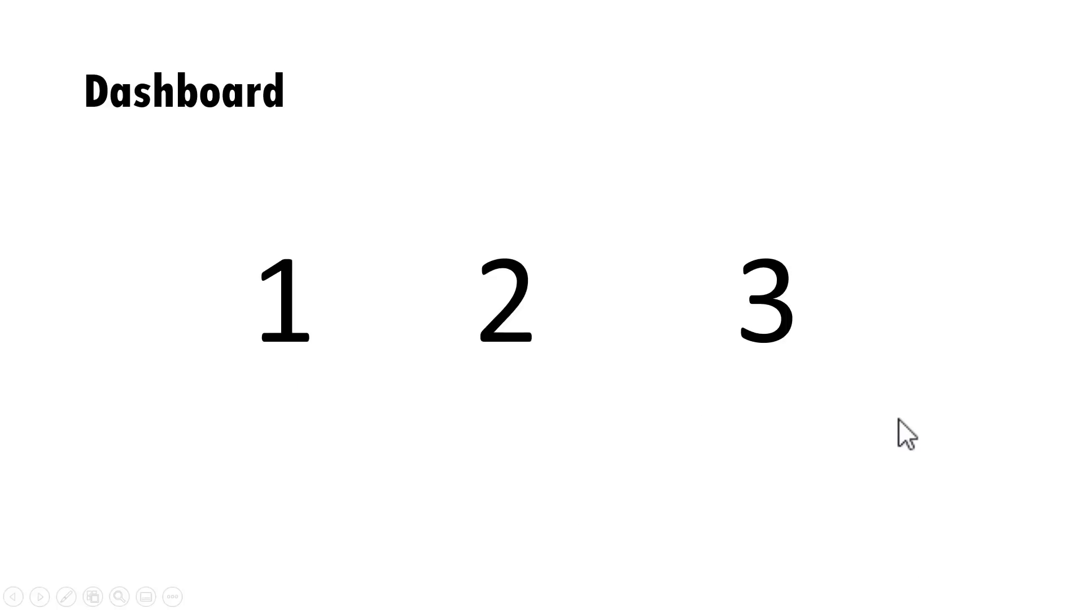
pyautogui.click(517, 288)
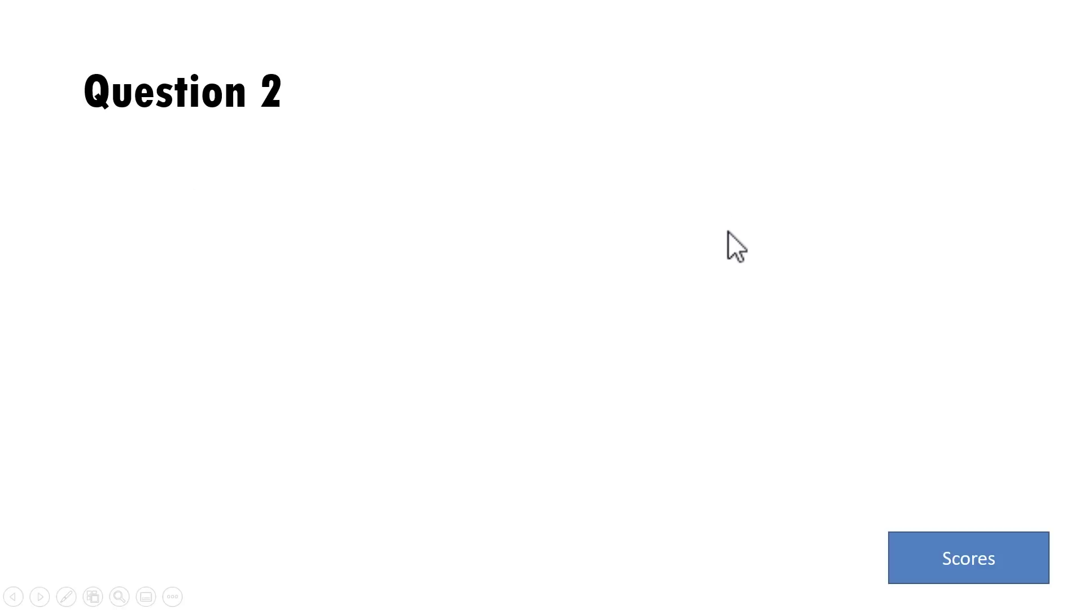
pyautogui.click(952, 555)
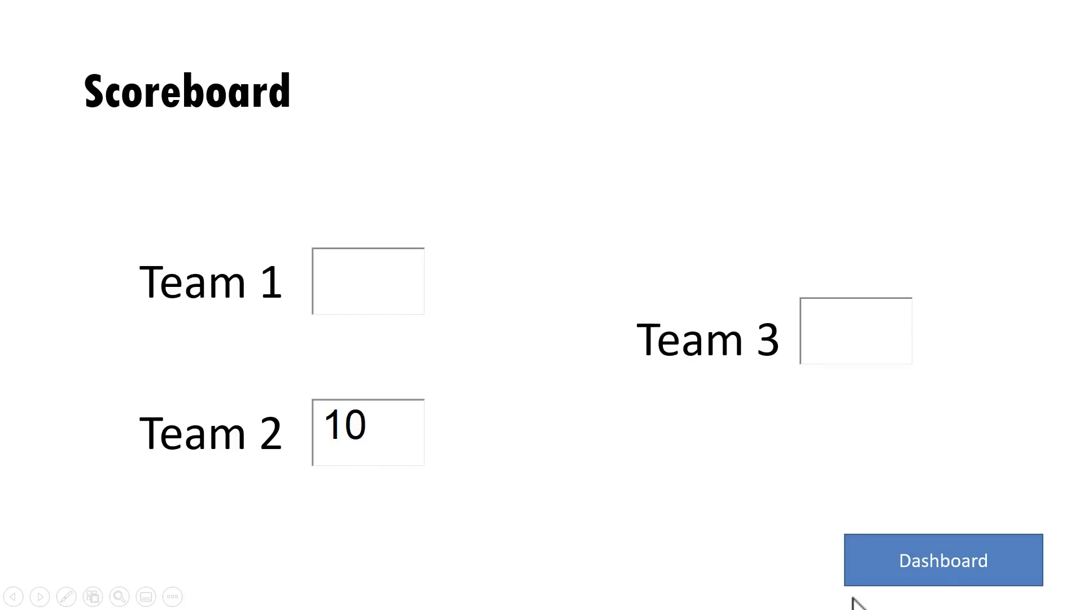
pyautogui.click(934, 565)
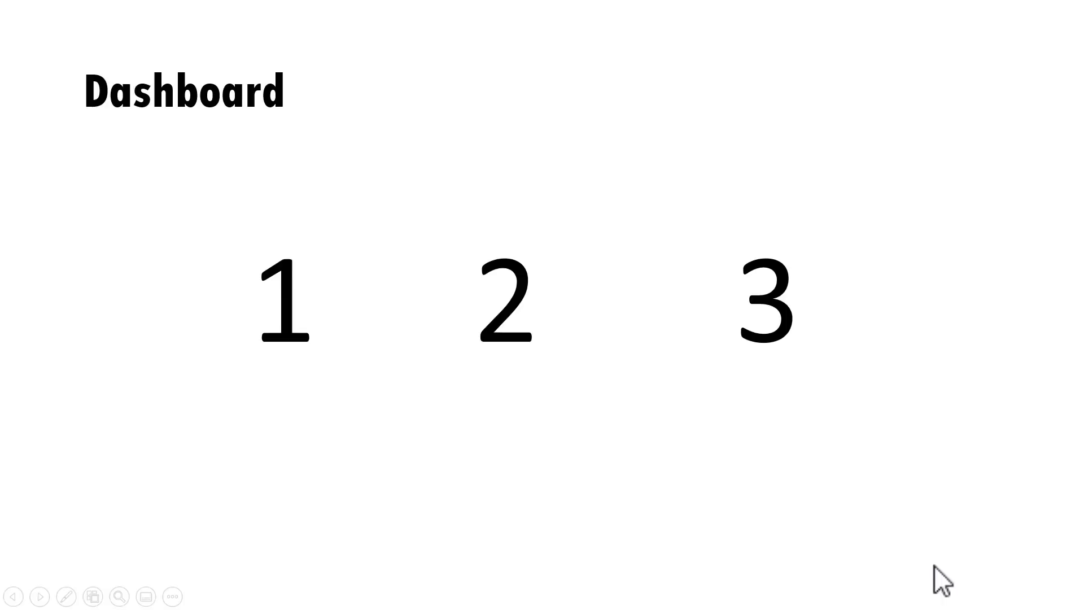
# Follow 3 to Question 3, go to the Scoreboard, enter -5 for Team 3, and return to Dashboard.
pyautogui.click(780, 297)
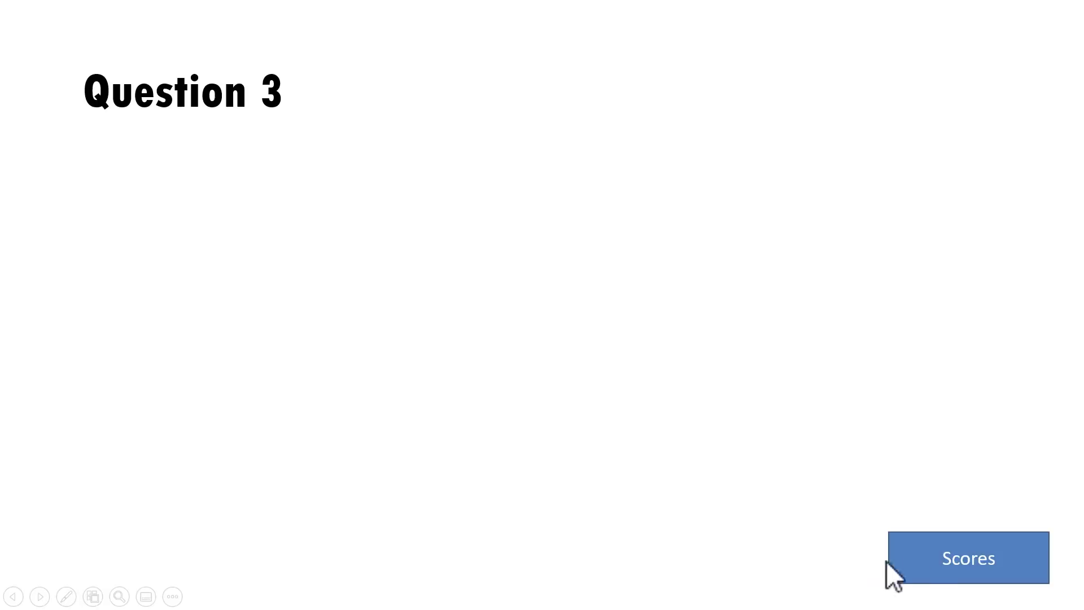
pyautogui.click(918, 567)
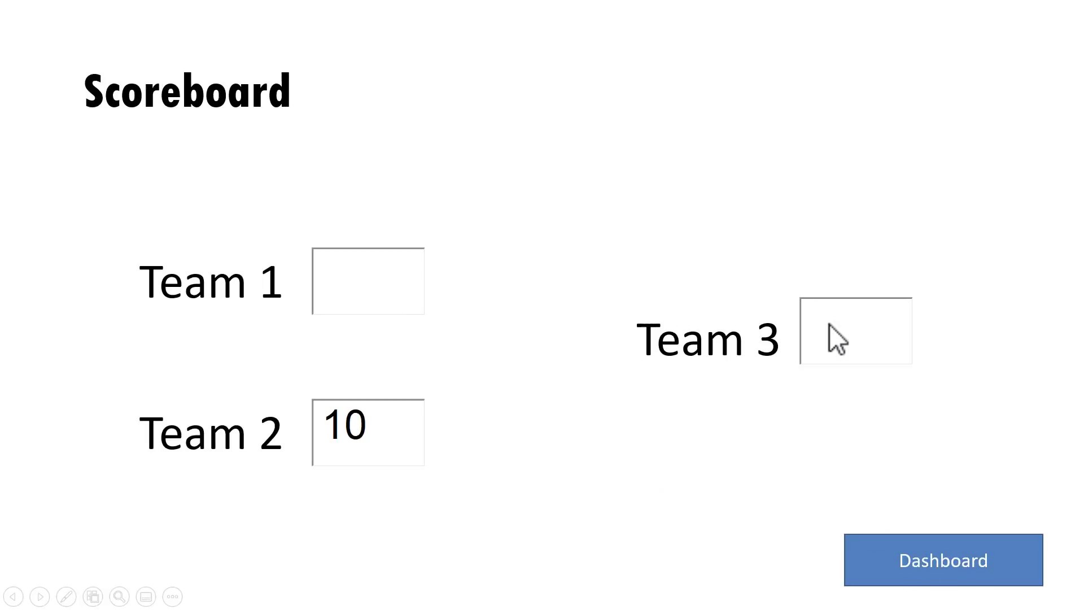
pyautogui.write('-5')
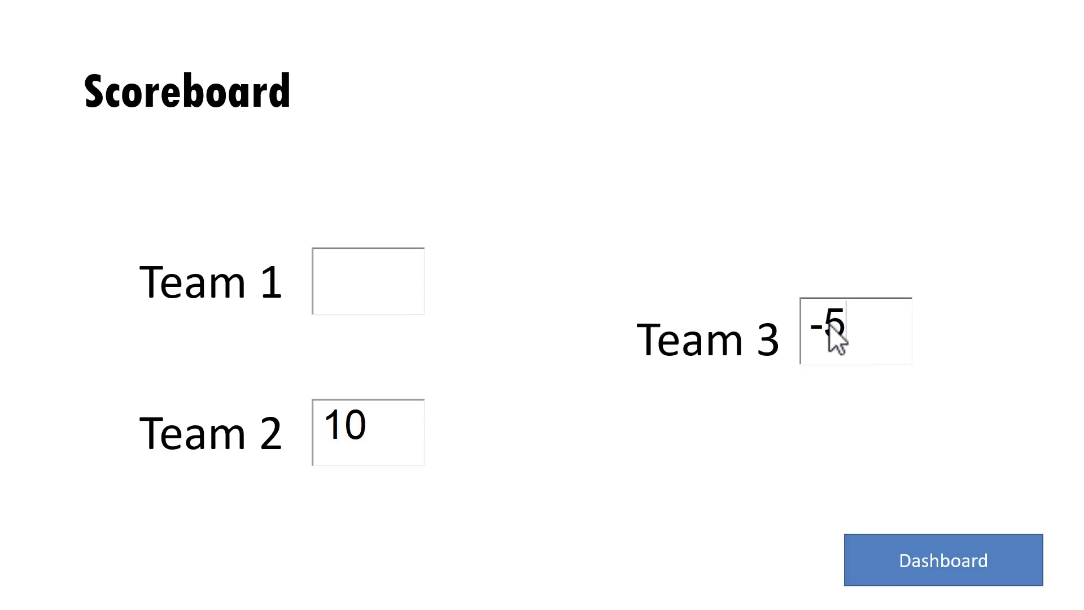
pyautogui.click(962, 562)
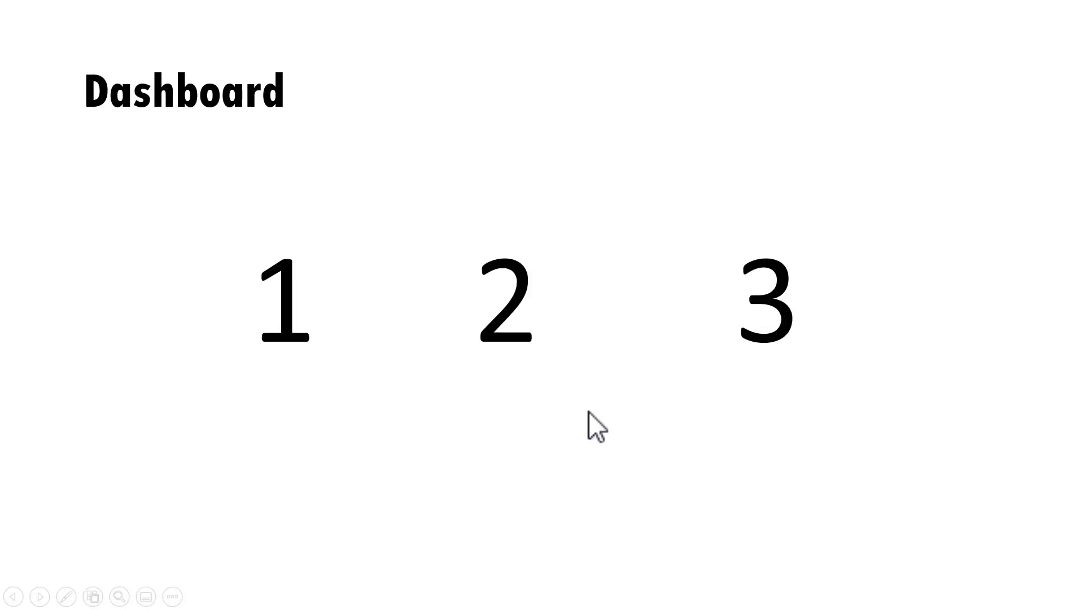